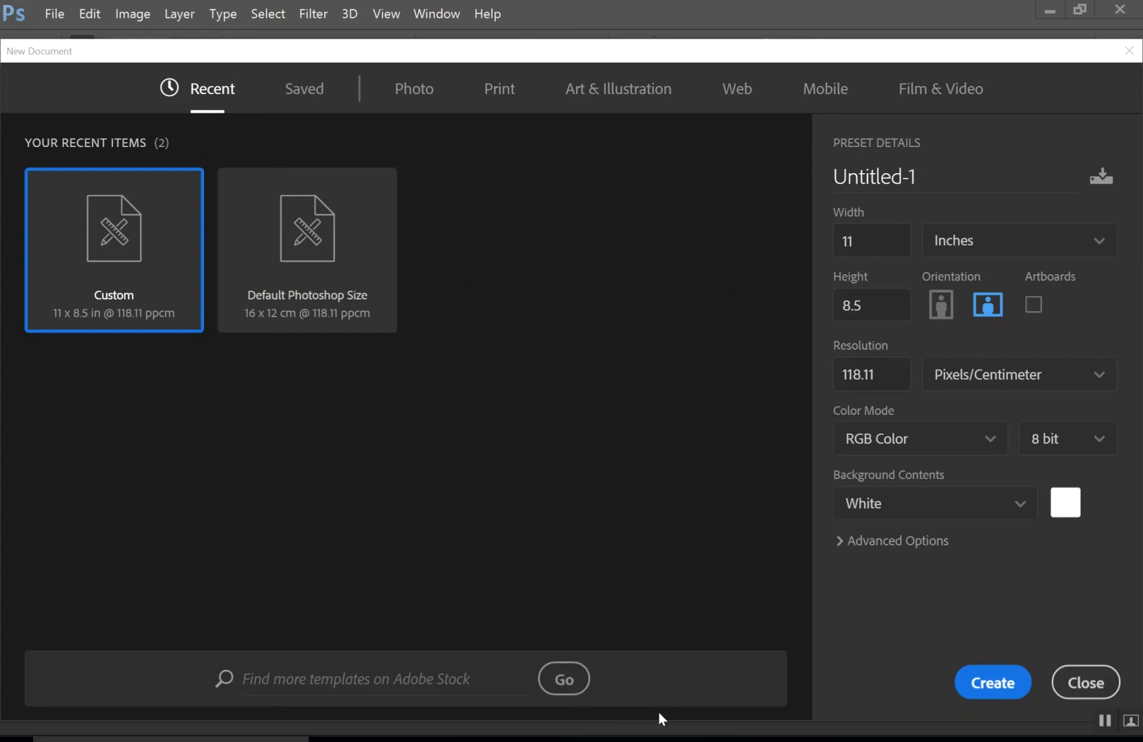
Replace the default name Untitled-1 with 'Demo' for the new document.
left_click(925, 176)
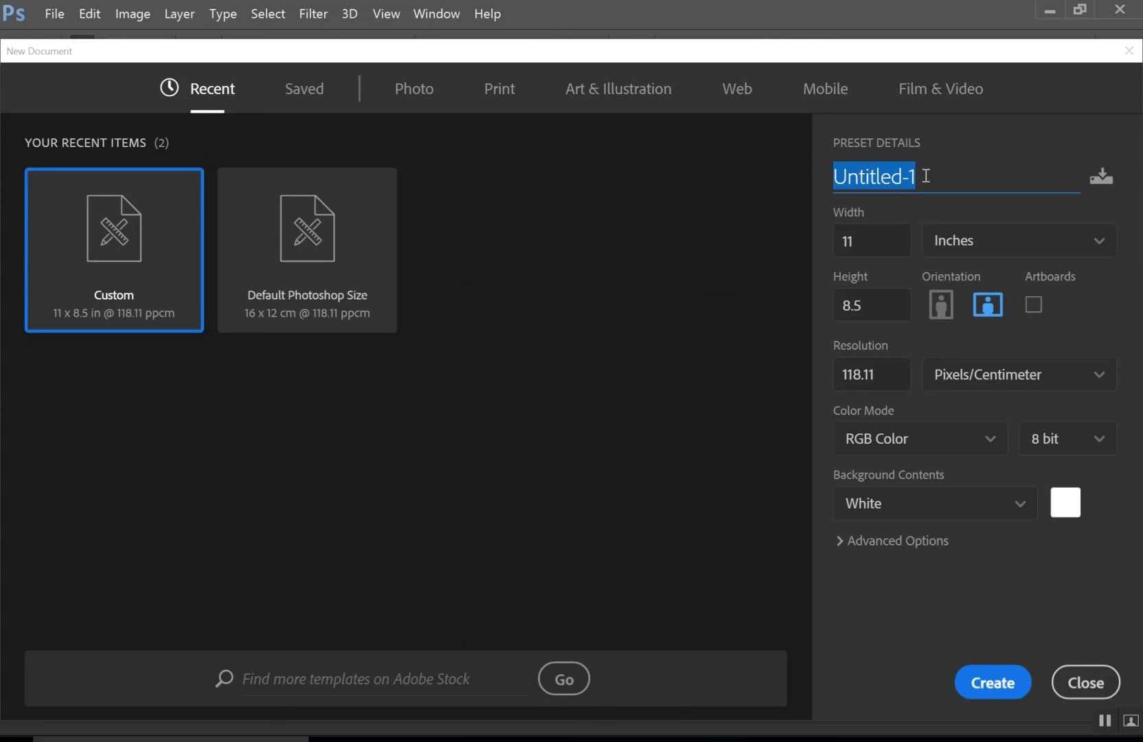
type("Demo")
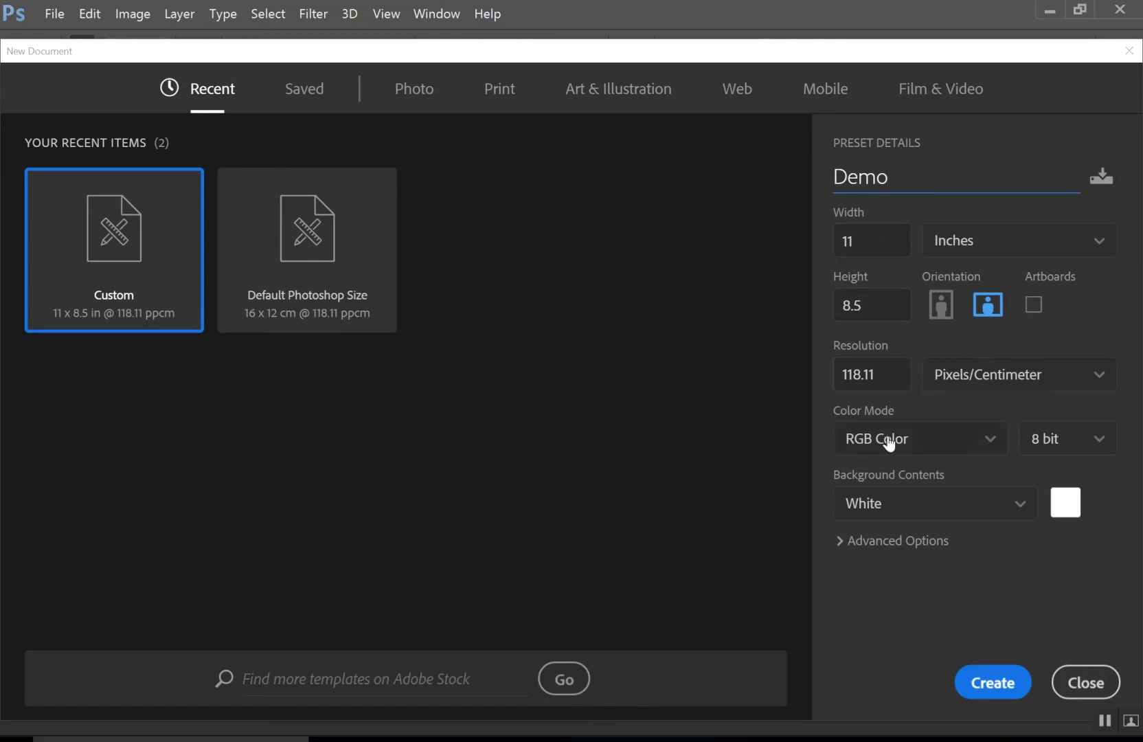
Create the Demo document and select the freehand Lasso tool, viewing its flyout variants.
left_click(993, 683)
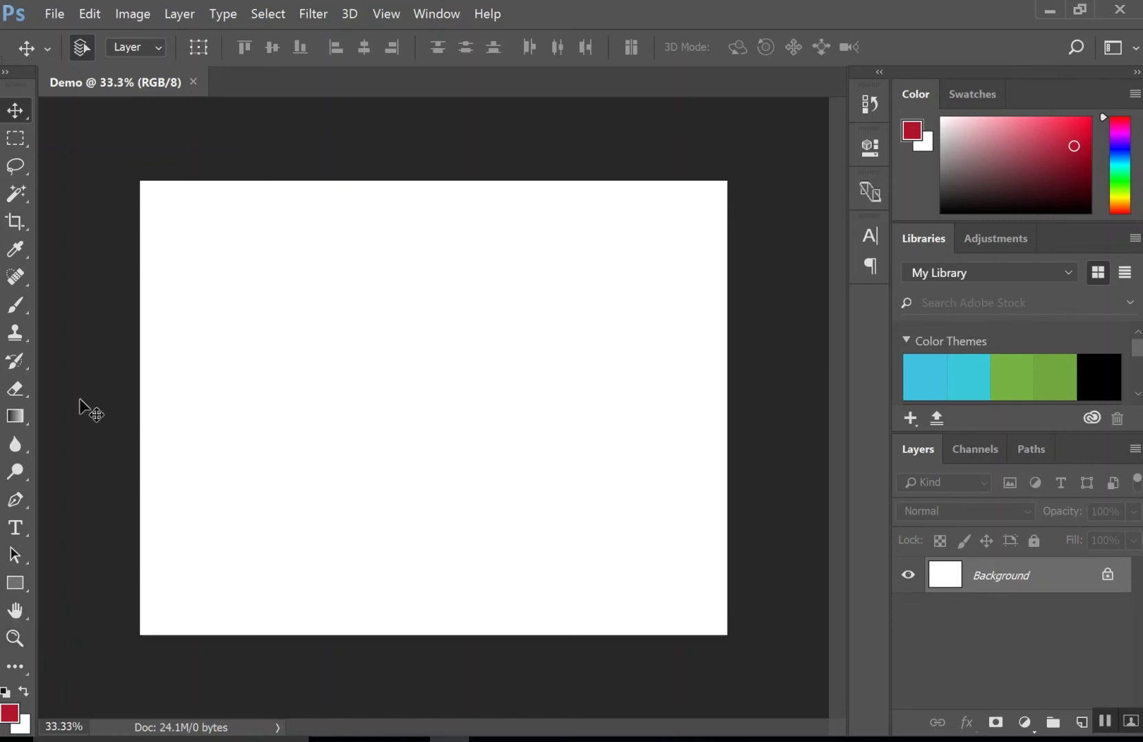
left_click(20, 169)
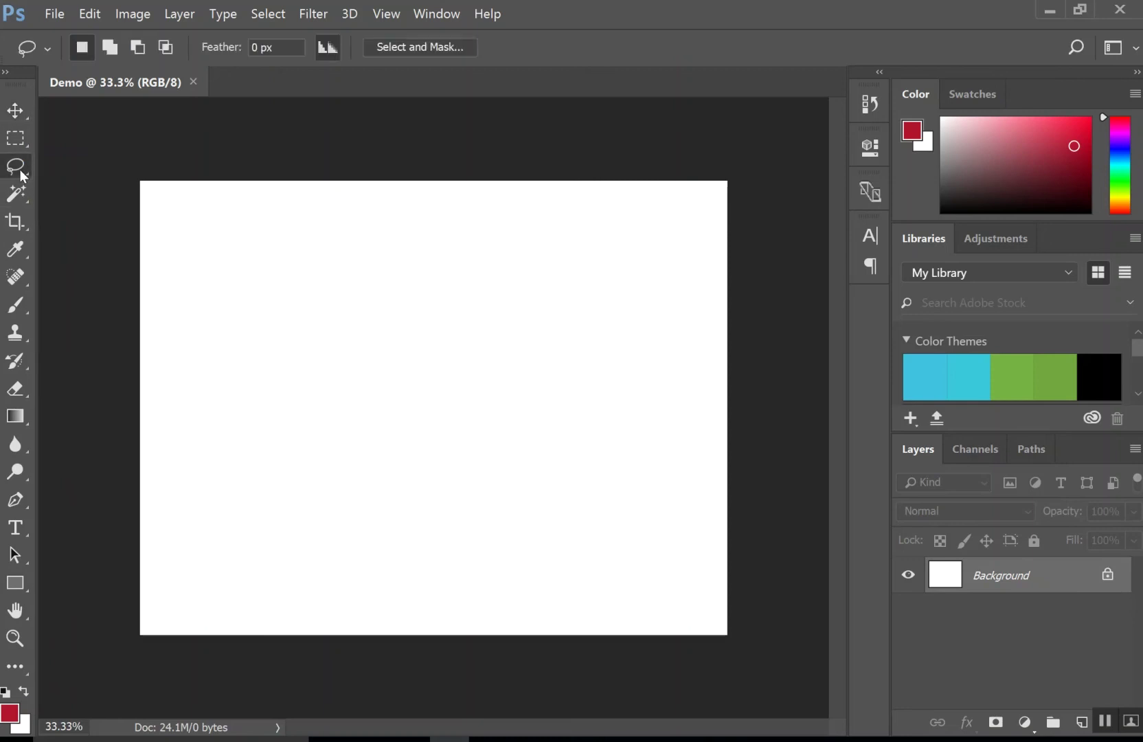
right_click(20, 169)
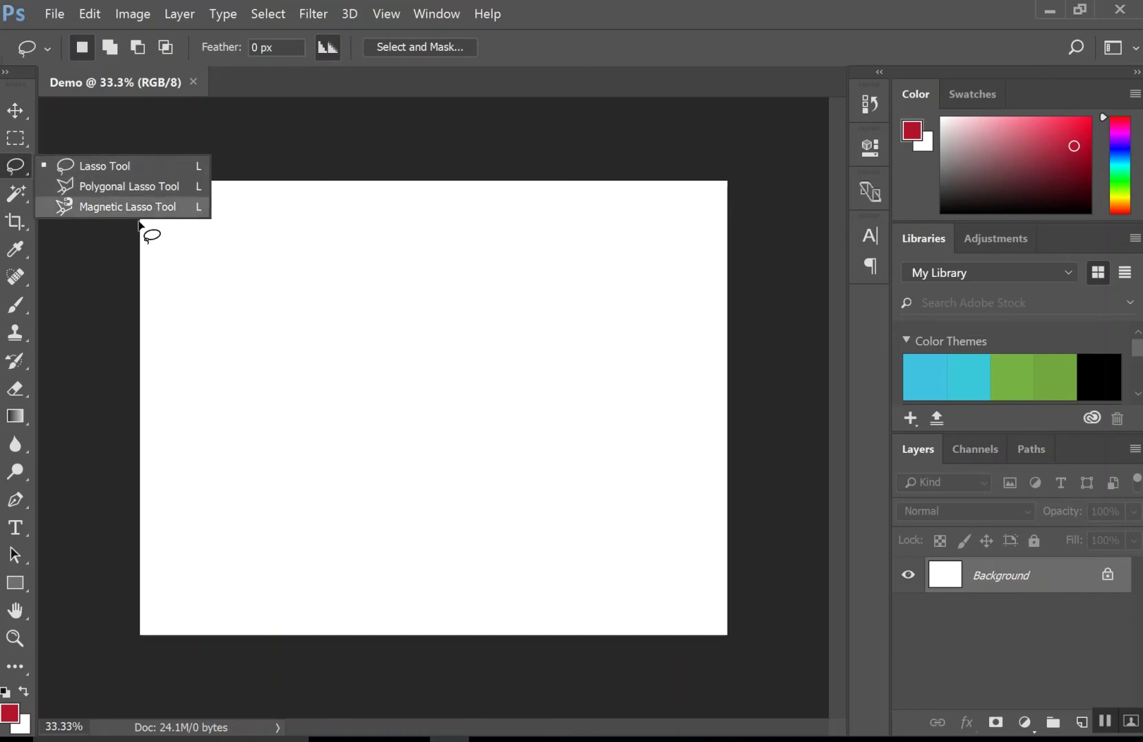
left_click(107, 248)
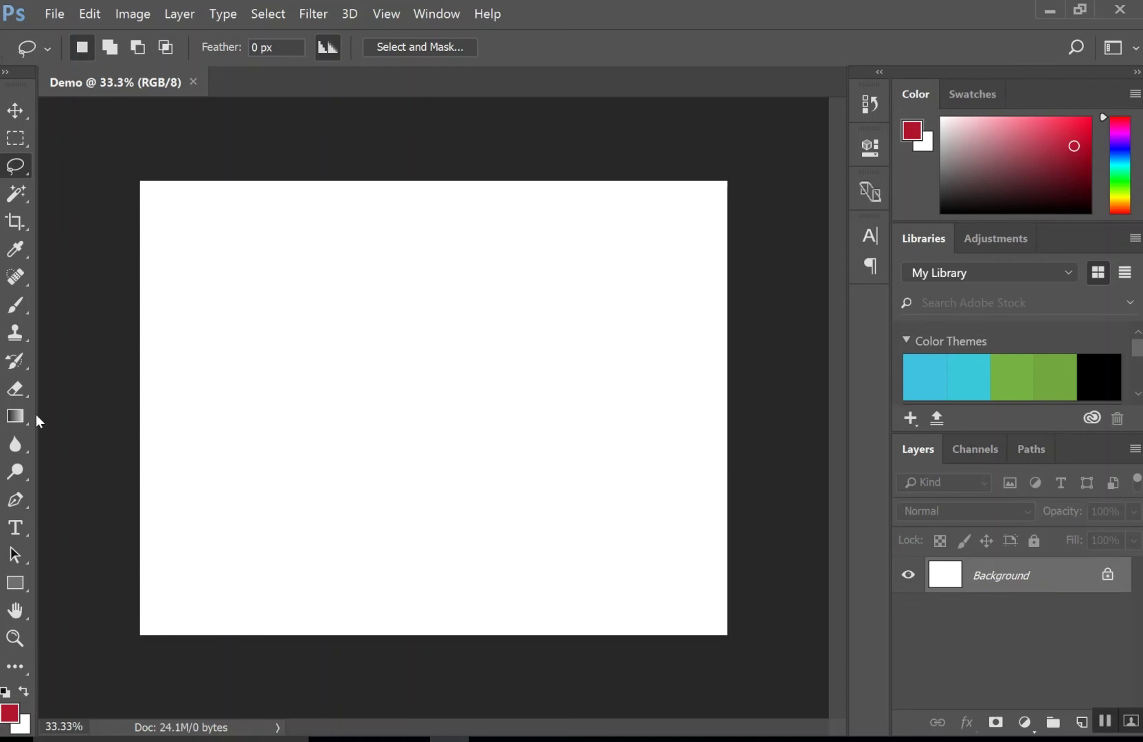
Select the Type tool in the left toolbar.
left_click(15, 527)
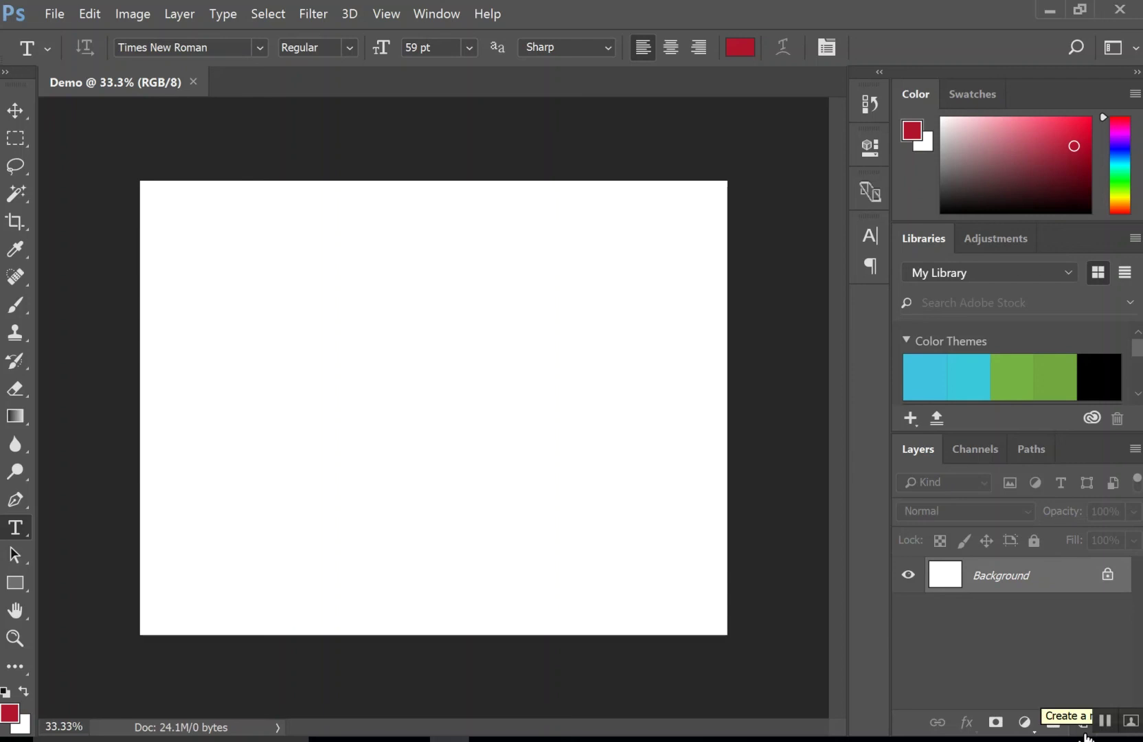
Add three empty layers and rename Layer 1 to 'Text'.
left_click(1084, 730)
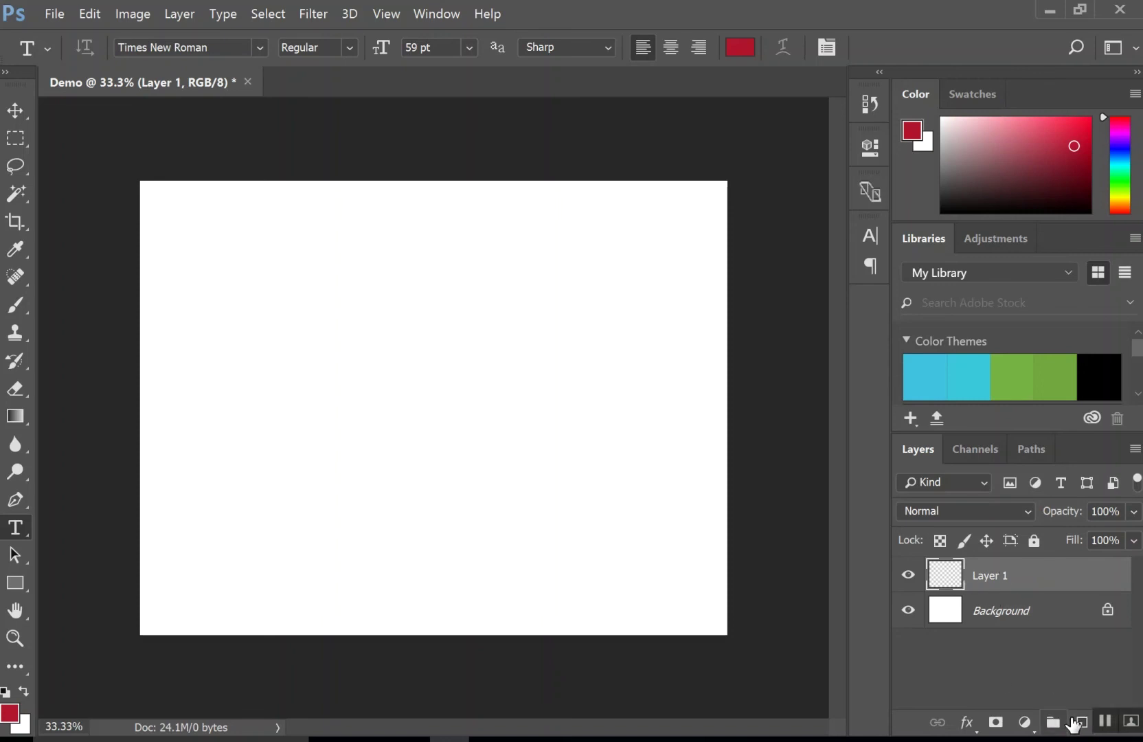
left_click(1082, 721)
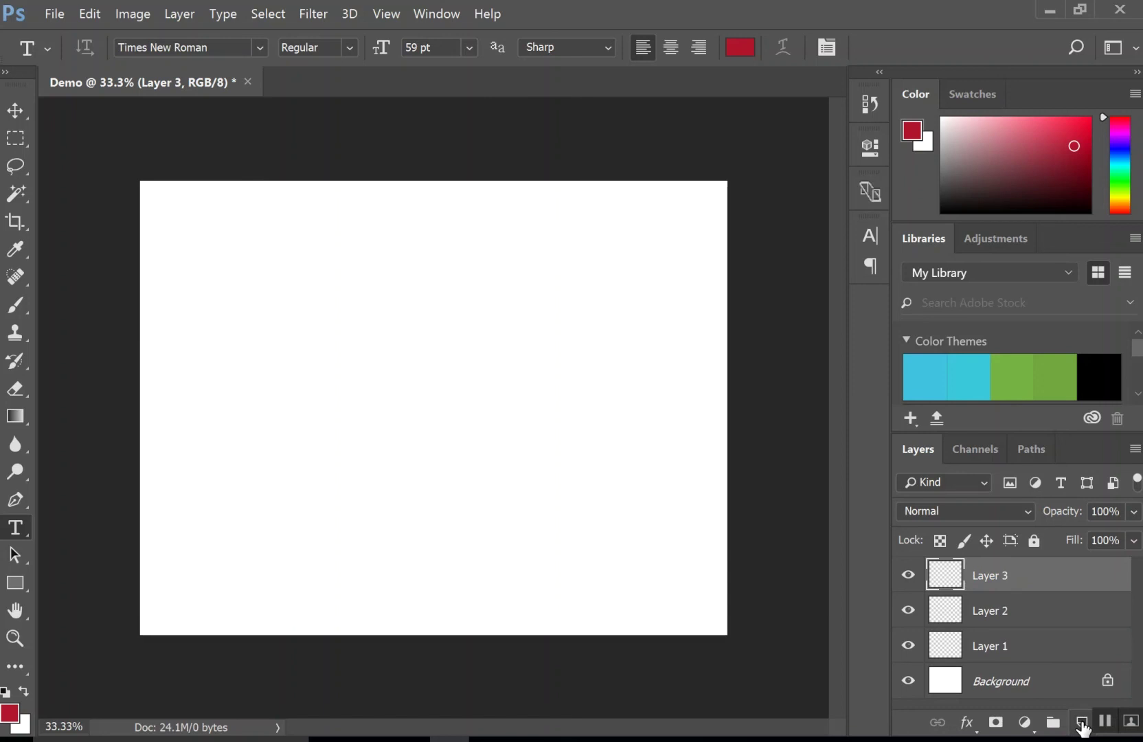
double_click(994, 649)
type("Text")
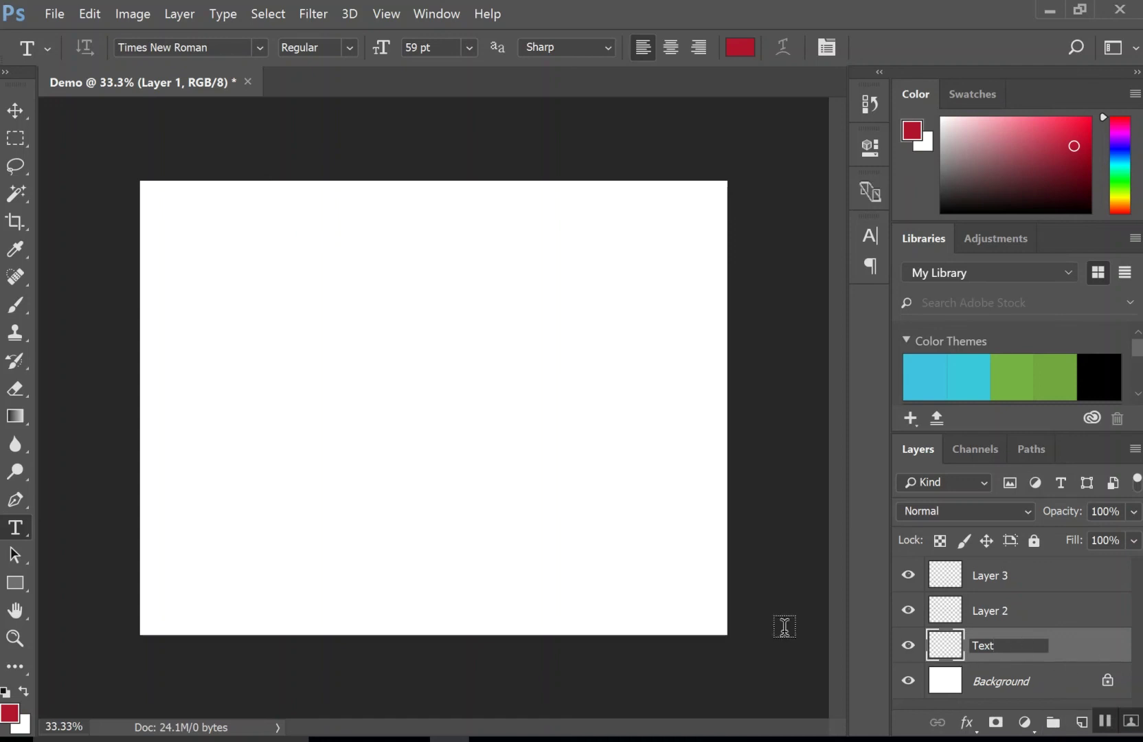
left_click(12, 531)
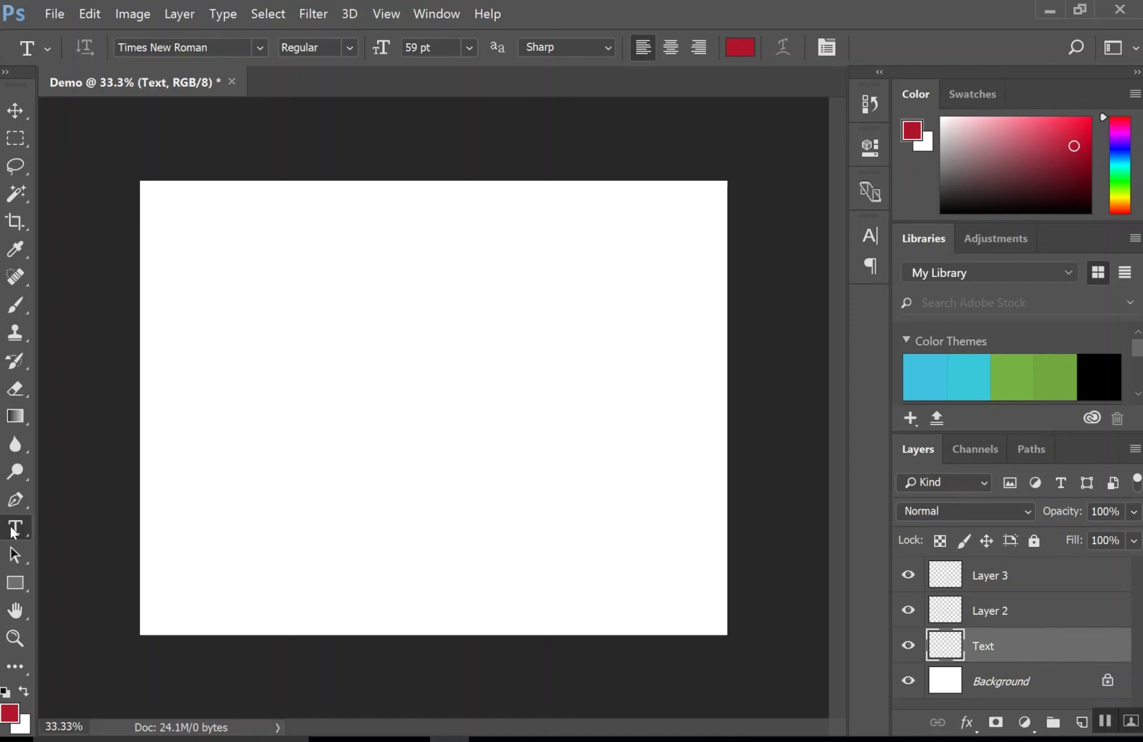
Draw a Horizontal Type paragraph box at the upper left and enter 'This is my text!'.
right_click(12, 531)
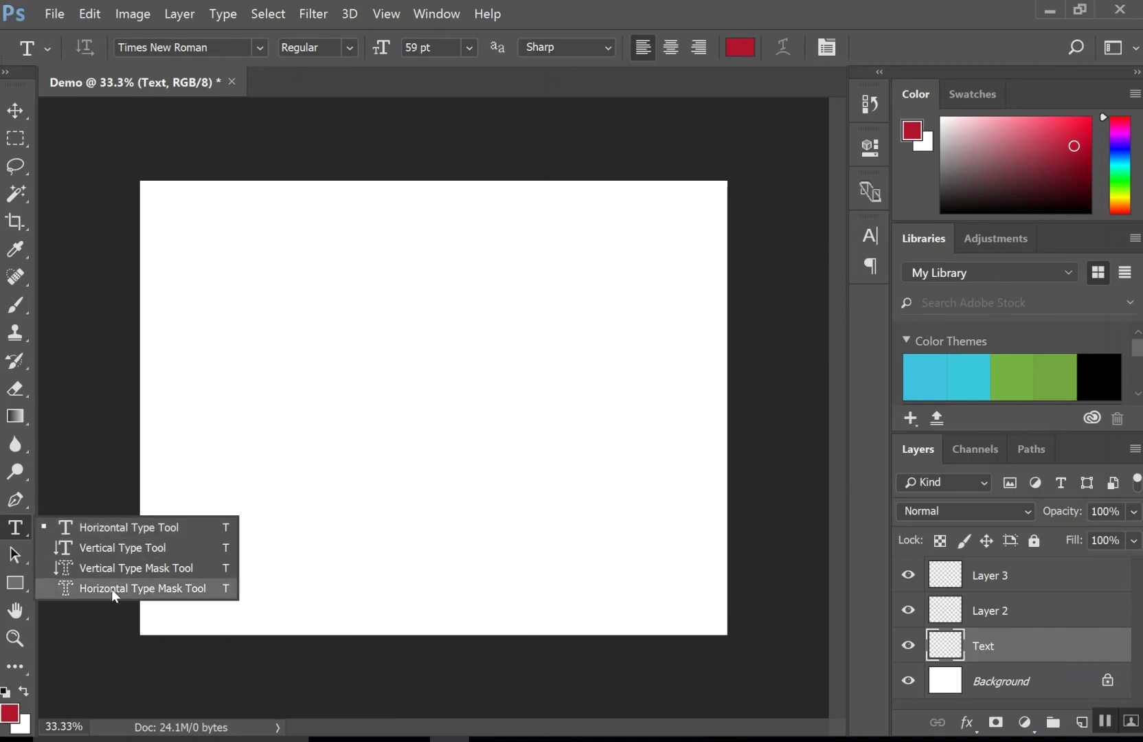
left_click(123, 528)
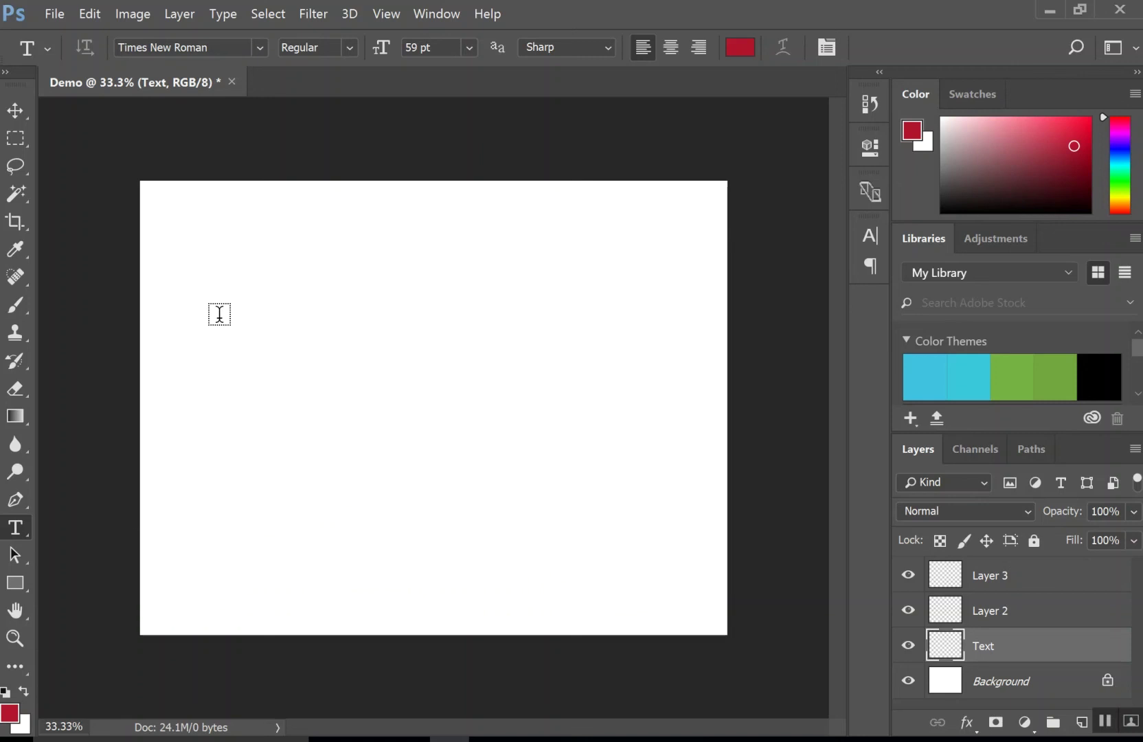
left_click_drag(466, 408, 218, 318)
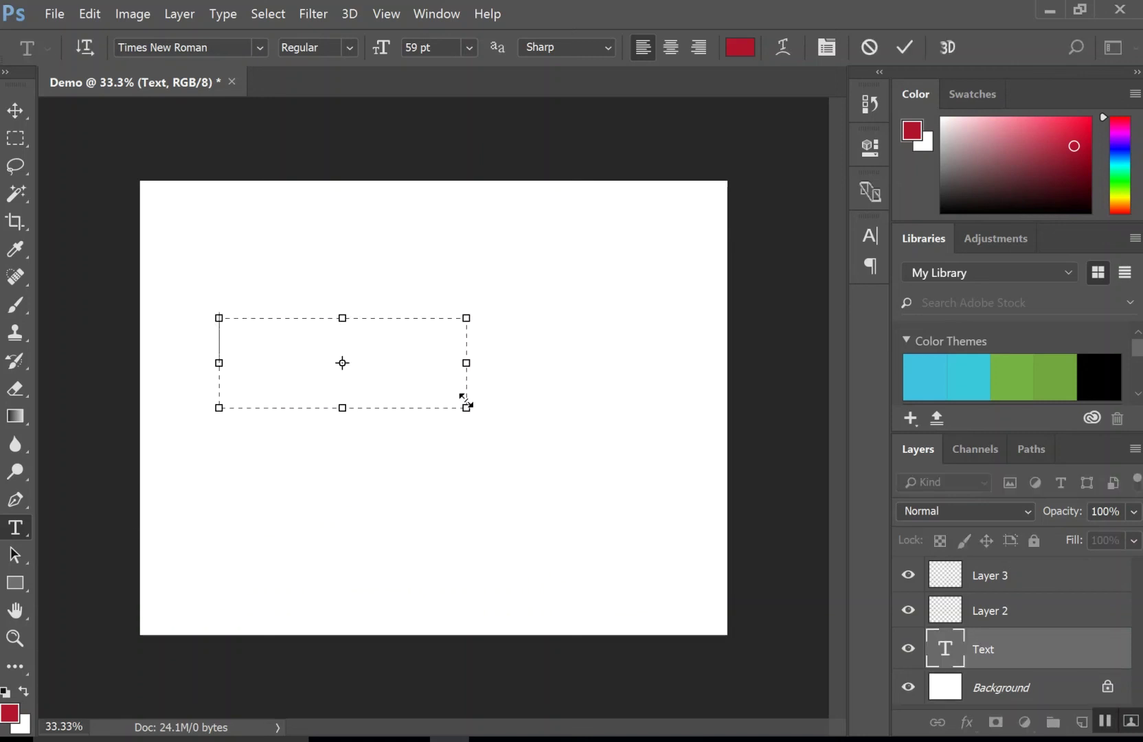
type("This is my text!")
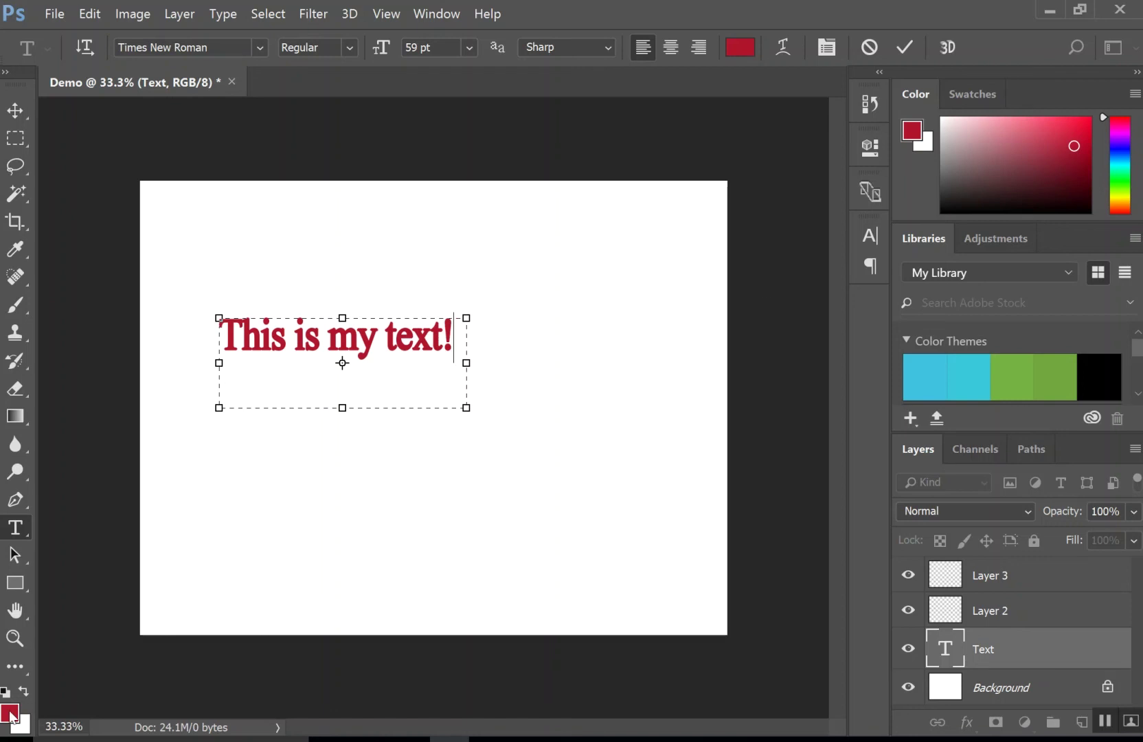
Select the whole text line and recolor it blue (1c5cd1) in the Color Picker.
triple_click(304, 336)
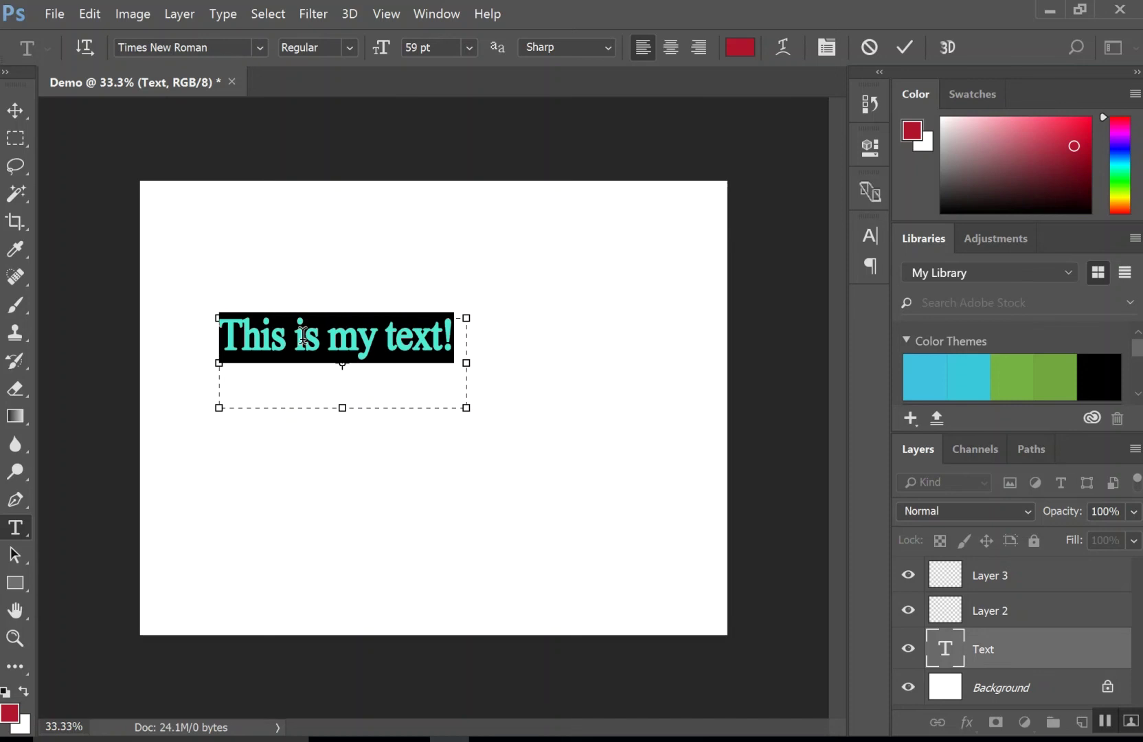
left_click(11, 712)
left_click(481, 278)
left_click_drag(592, 241, 593, 276)
left_click_drag(510, 265, 533, 216)
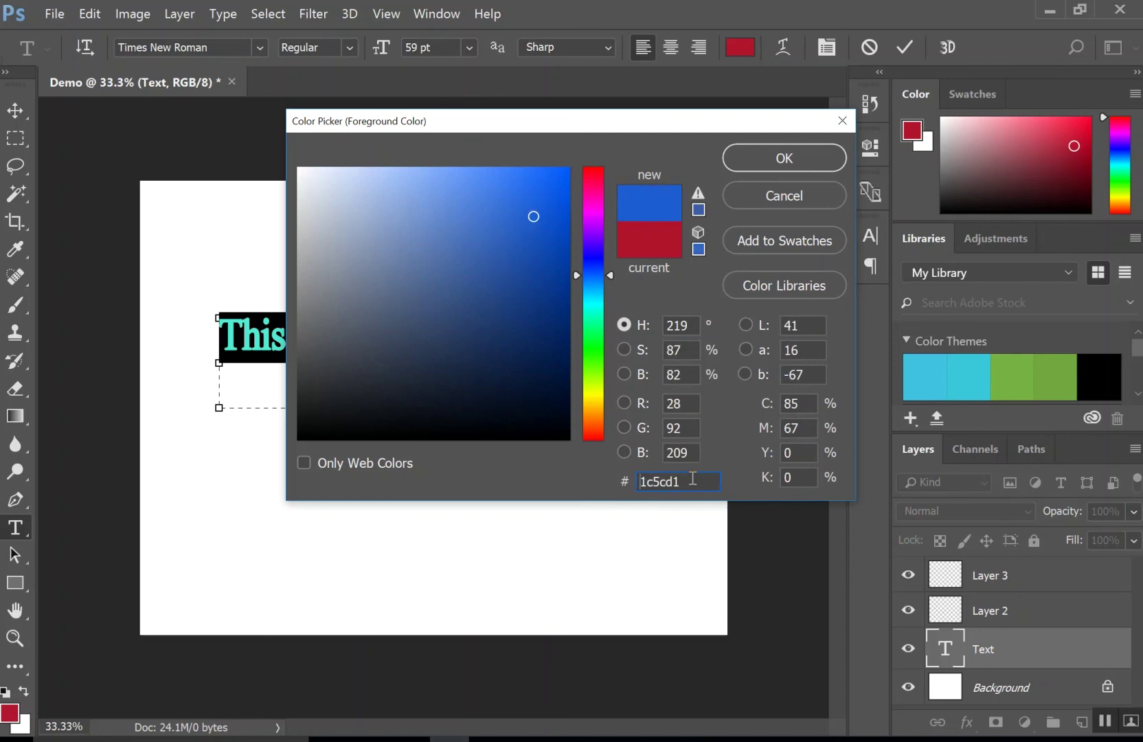
left_click_drag(694, 478, 611, 483)
left_click(783, 160)
left_click(143, 229)
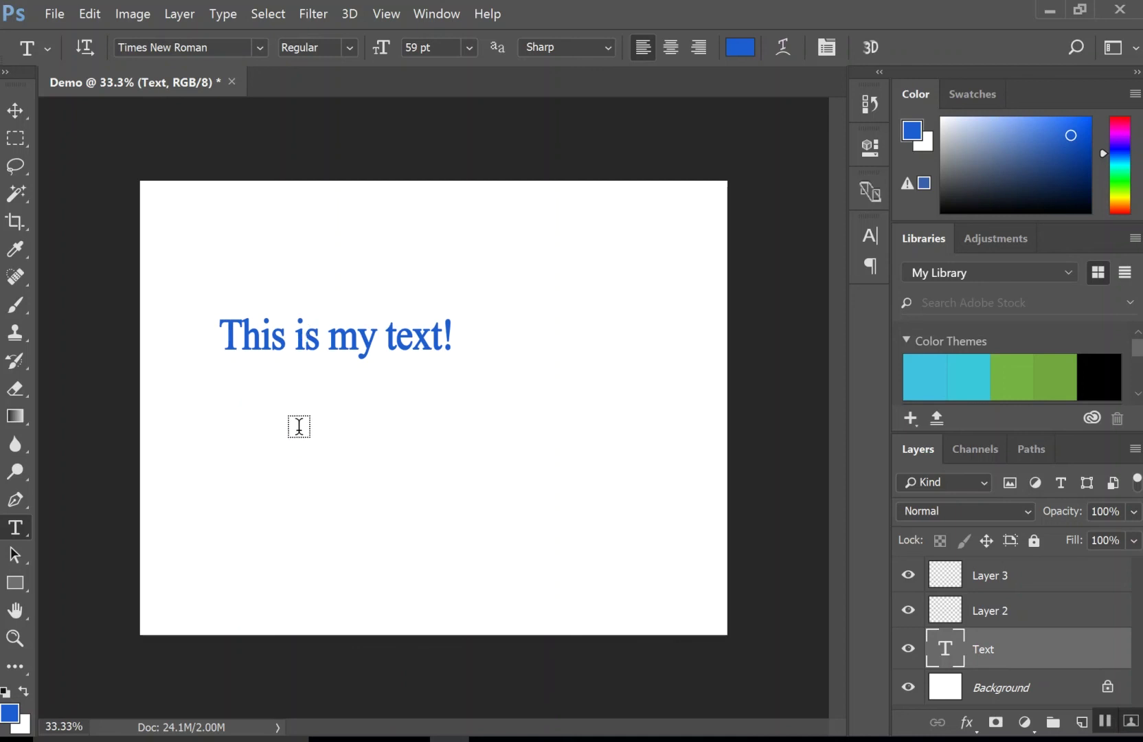
left_click(304, 338)
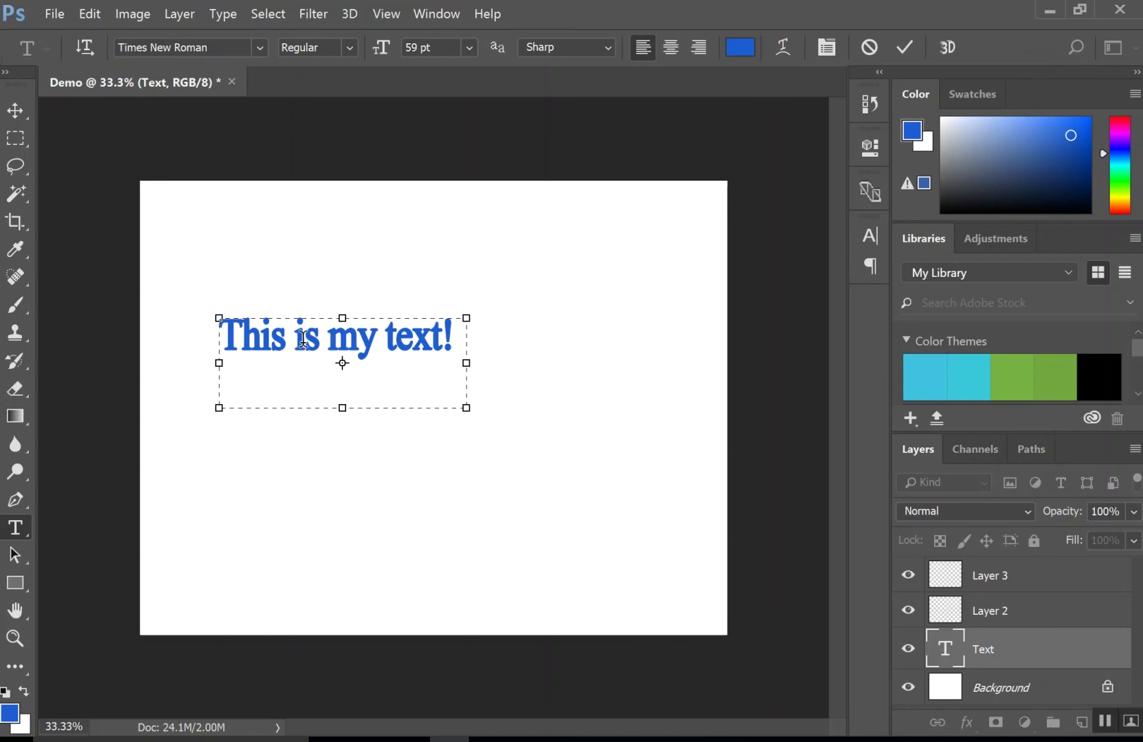
left_click(372, 480)
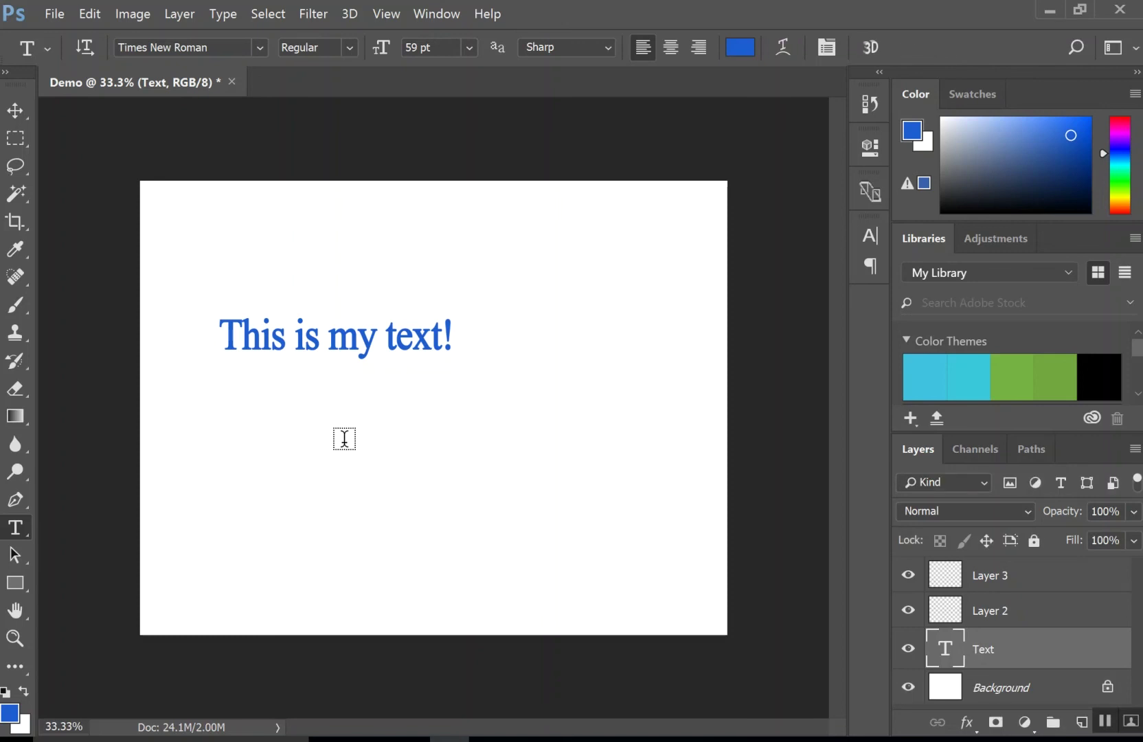
left_click(344, 439)
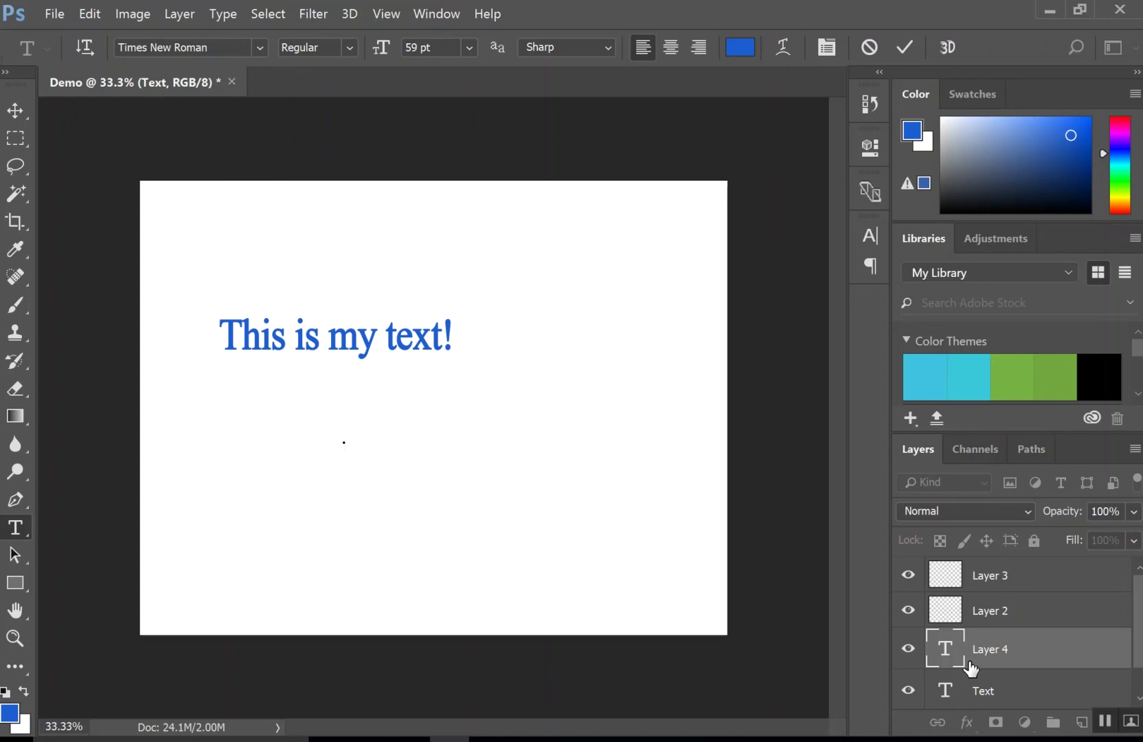
left_click(969, 662)
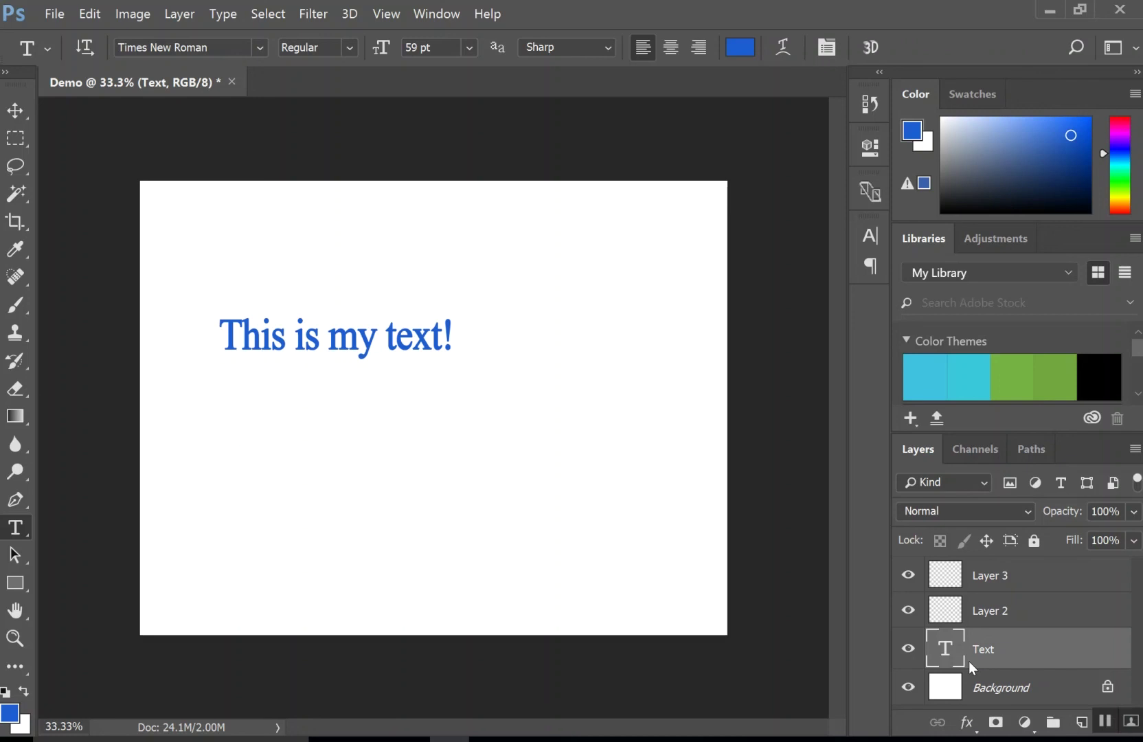
Rename Layer 2 to 'Image'.
left_click(998, 614)
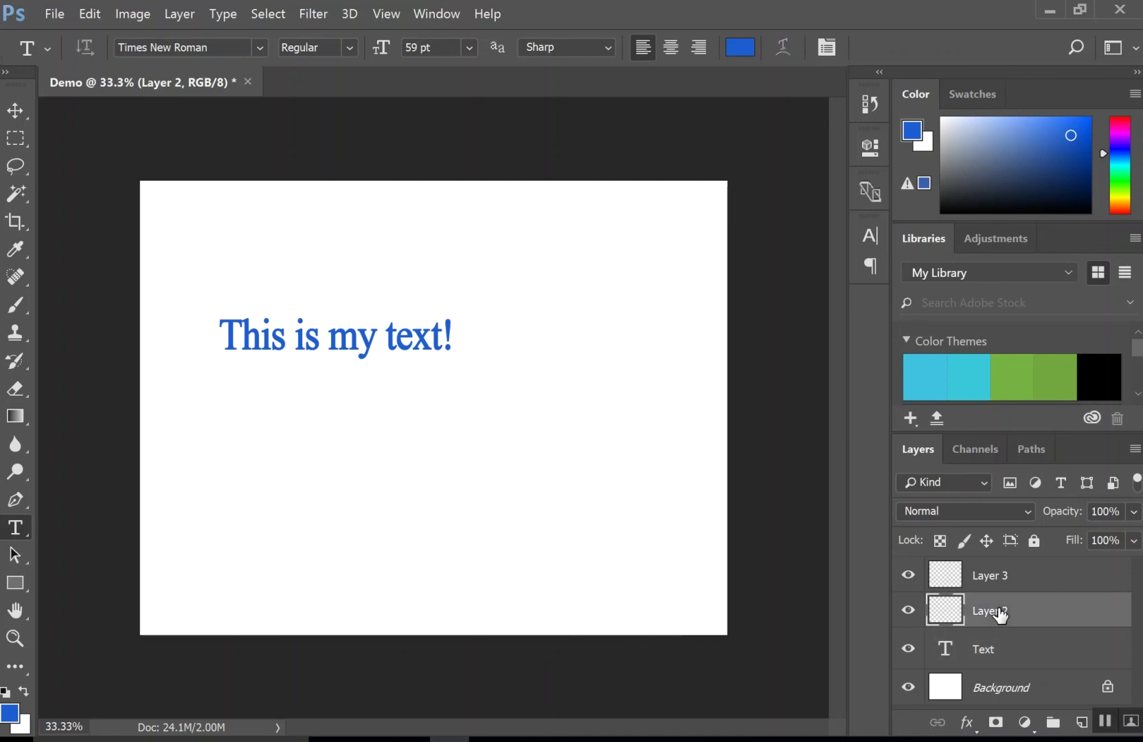
double_click(991, 612)
type("Image")
left_click(384, 739)
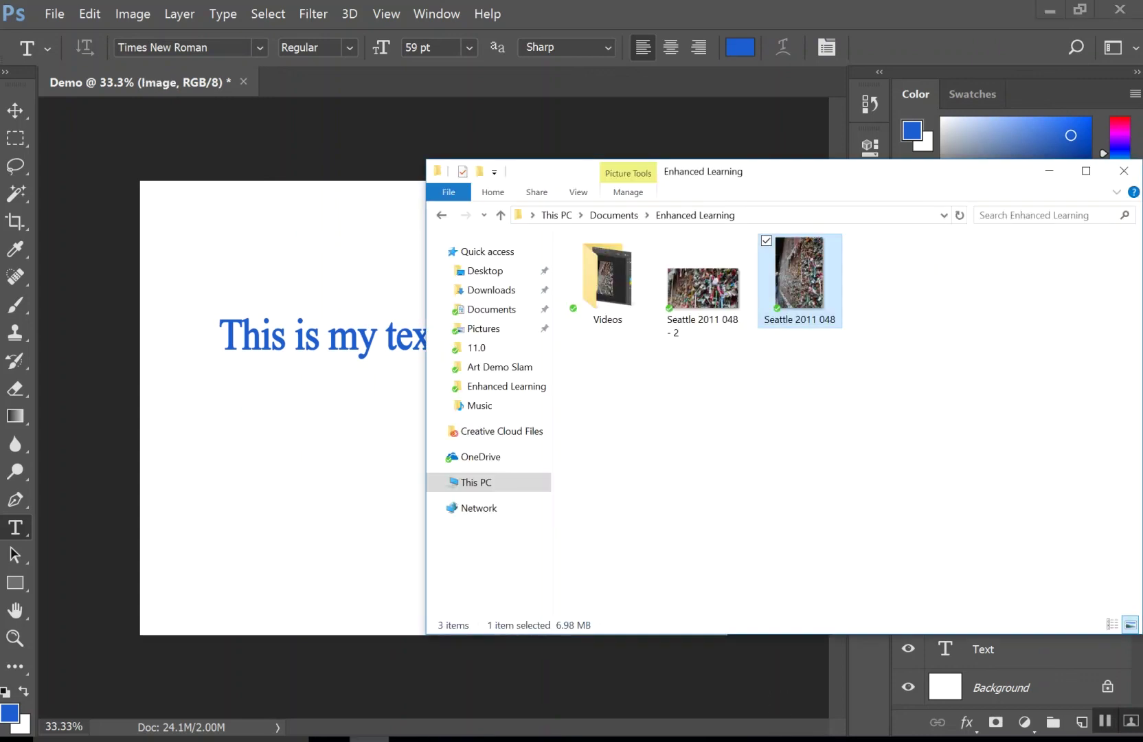
Place the gum-wall photo, stretch it across the canvas, then undo the stretches.
left_click_drag(779, 297, 274, 611)
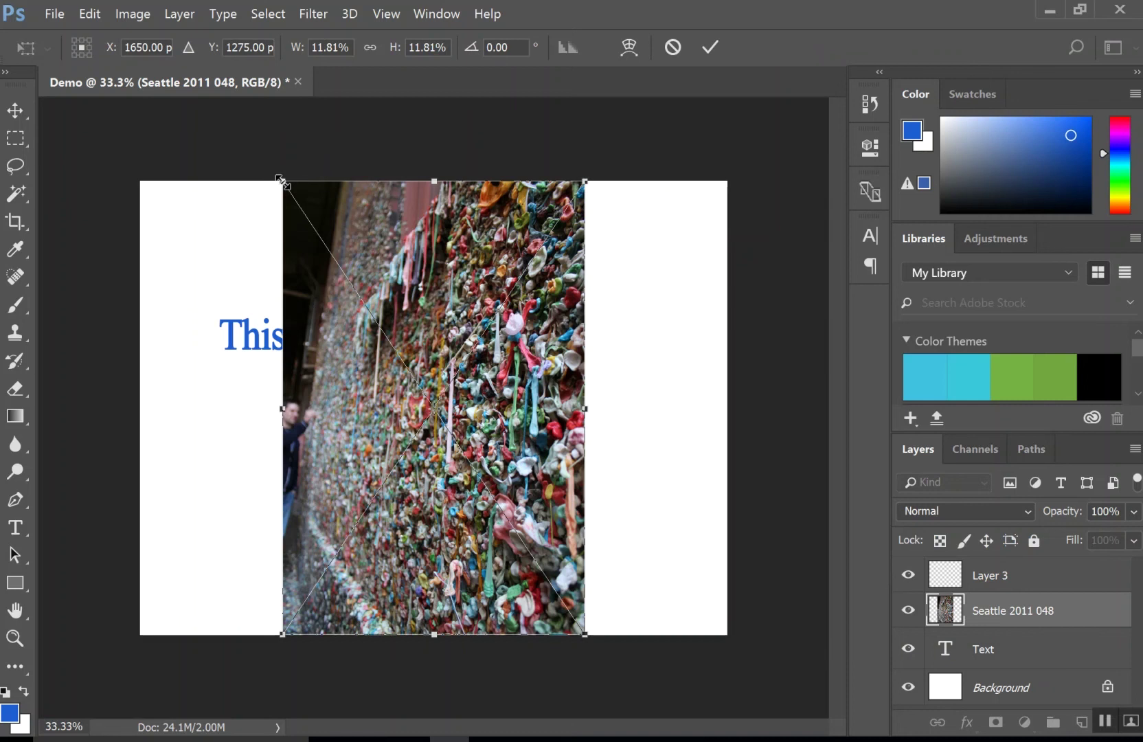
left_click_drag(282, 182, 124, 207)
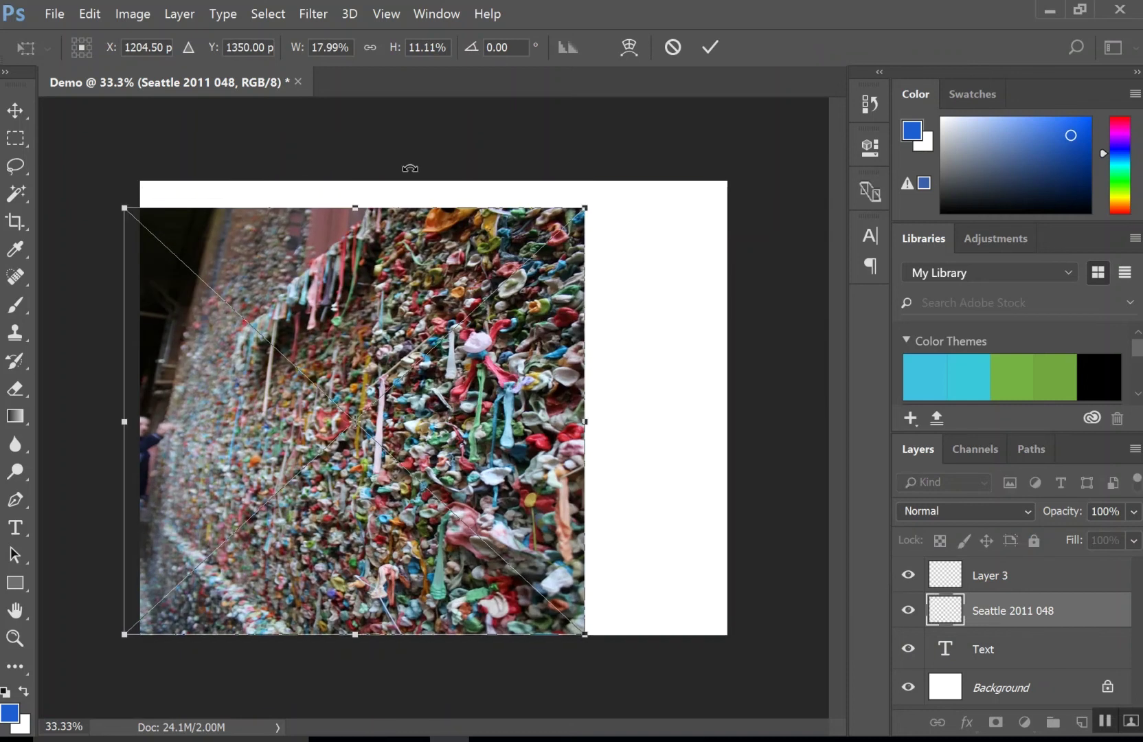
left_click_drag(586, 206, 738, 320)
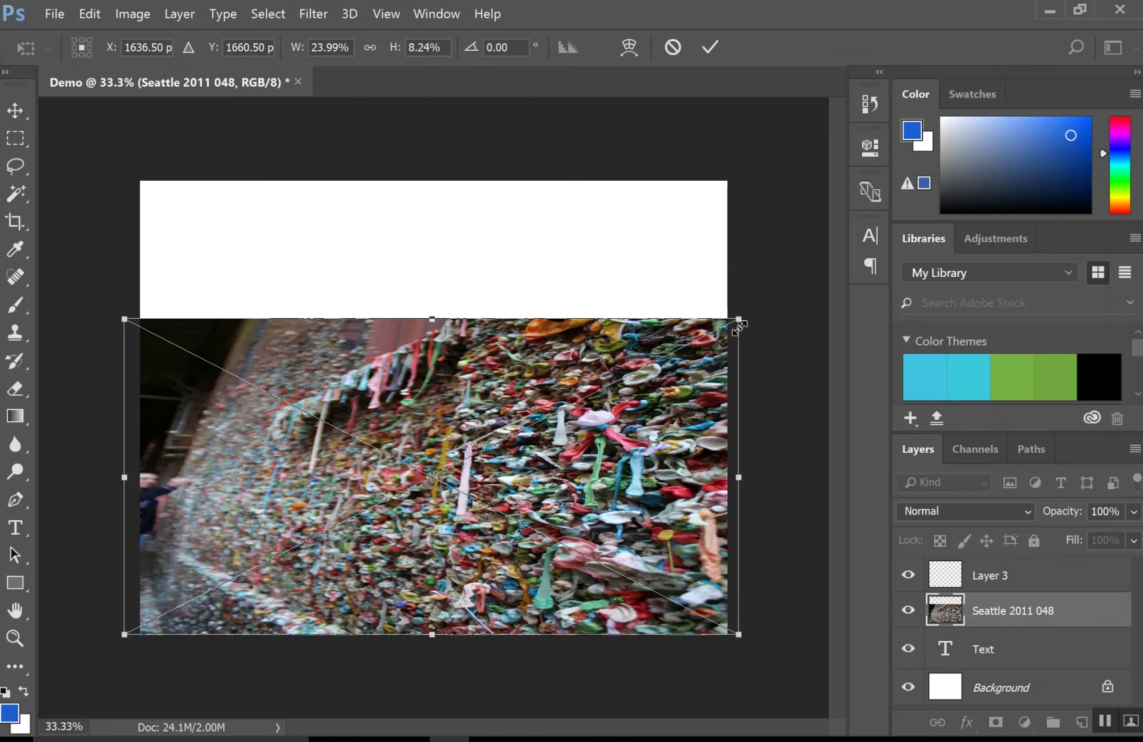
key("ctrl+z")
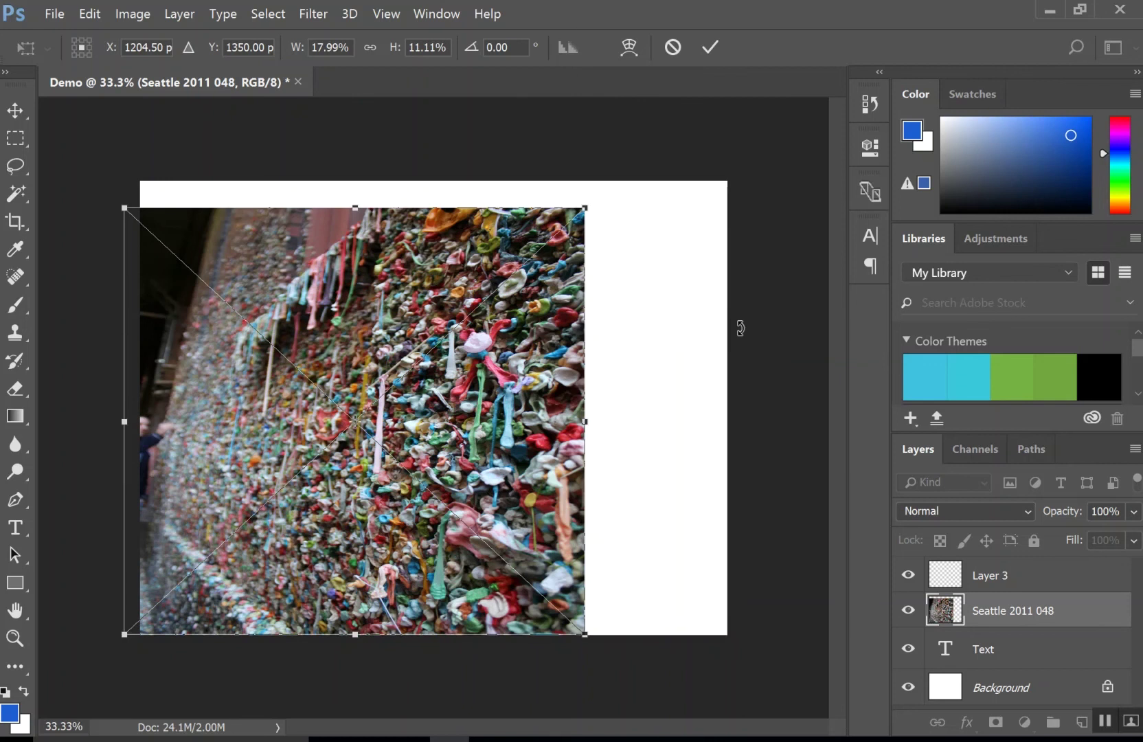
key("ctrl+z")
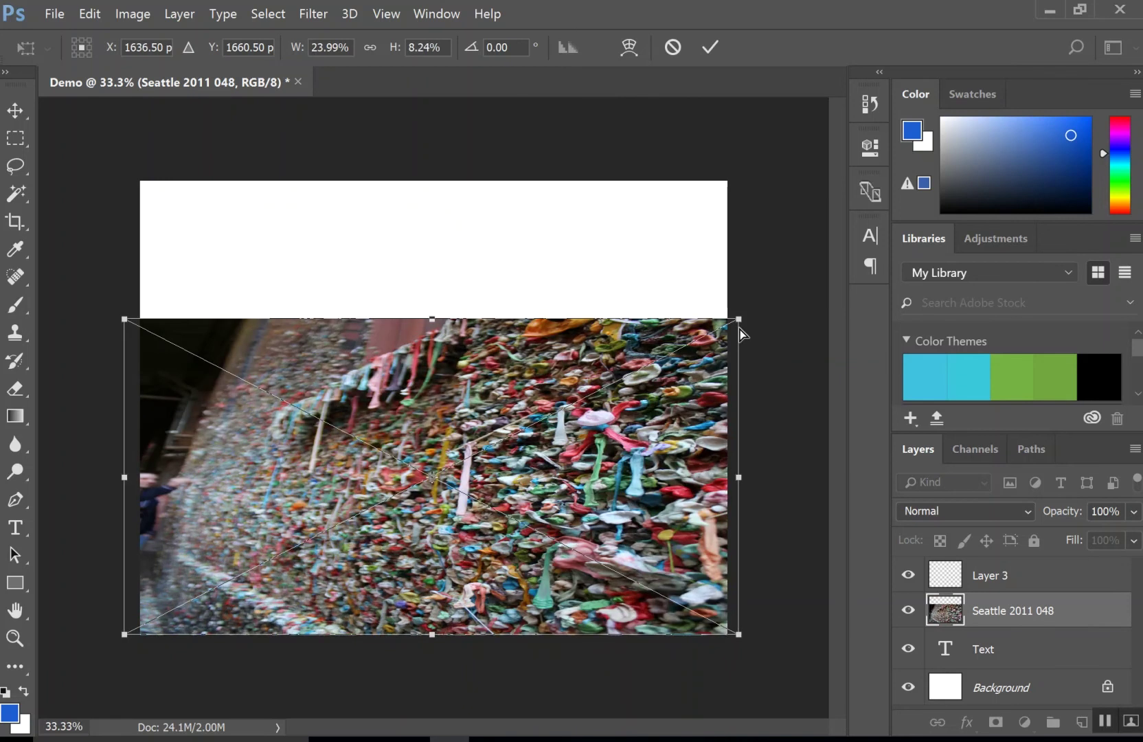
key("ctrl+z")
key("ctrl+z")
key("ctrl+z")
key("ctrl+z")
key("ctrl+z")
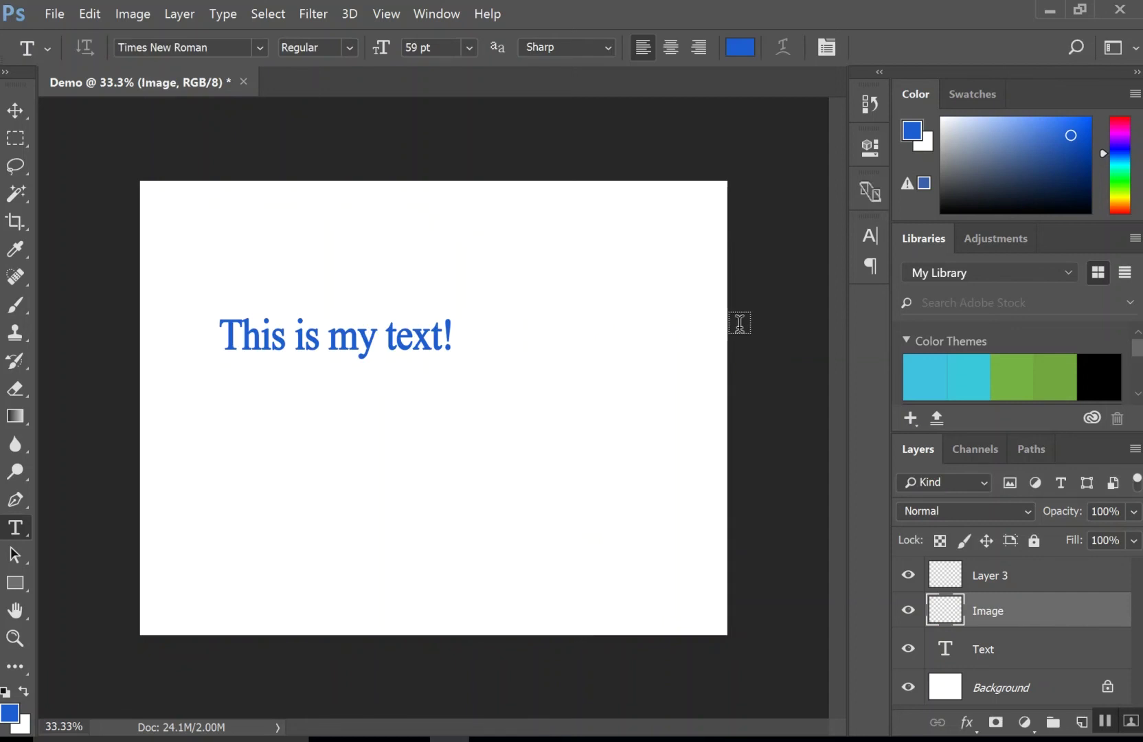
Place the Seattle 2011 048 photo from File Explorer, shrink it, and commit it.
left_click(409, 739)
left_click_drag(828, 272, 329, 362)
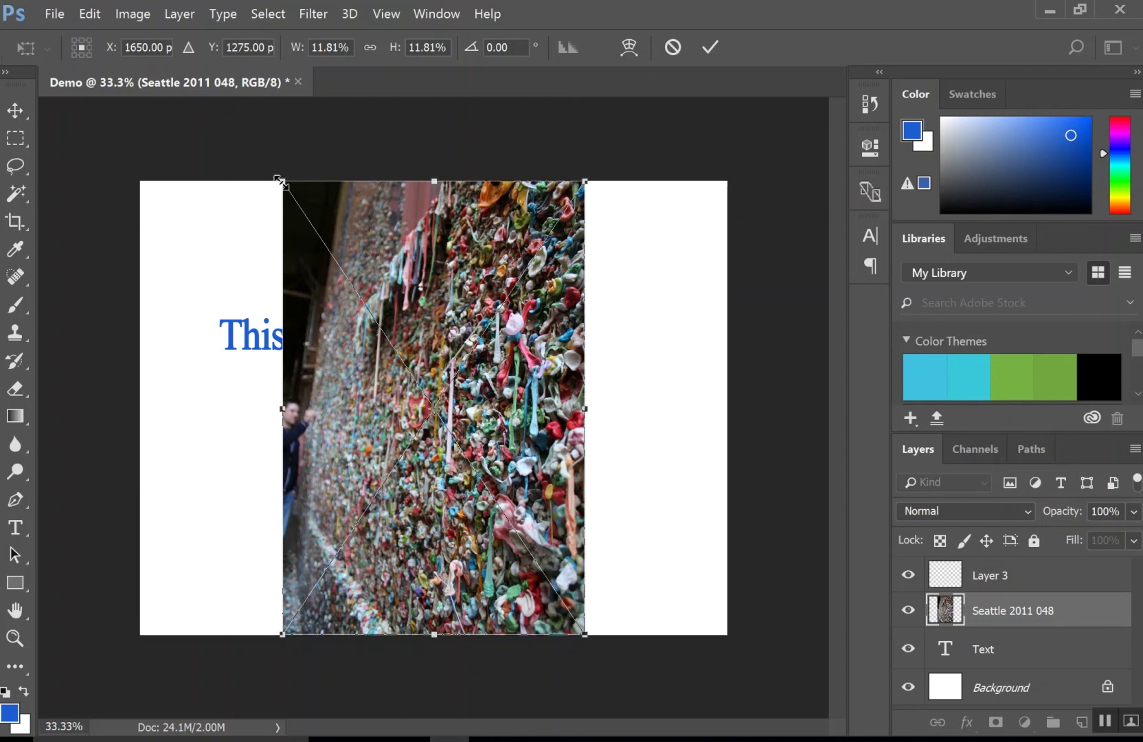
mouse_move(279, 181)
left_mouse_down()
mouse_move(368, 311)
mouse_move(349, 283)
left_mouse_up()
key("t")
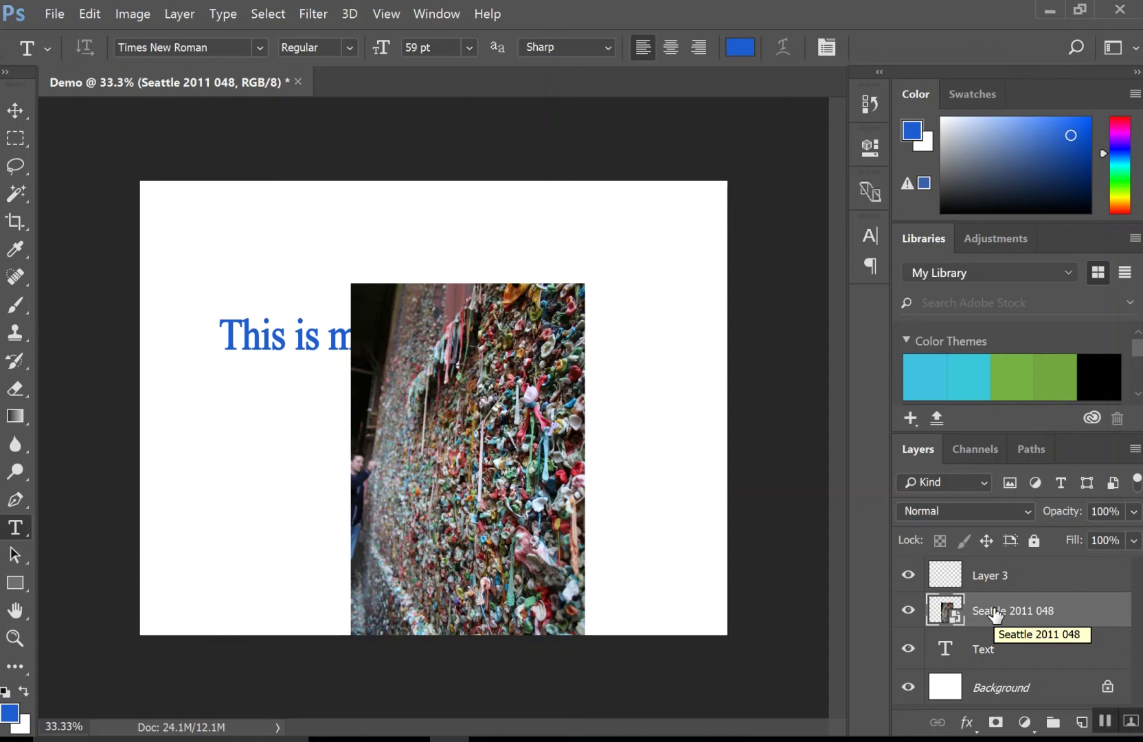
Move the Seattle 2011 048 layer beneath the Text layer in the Layers panel.
left_click_drag(994, 614, 1000, 665)
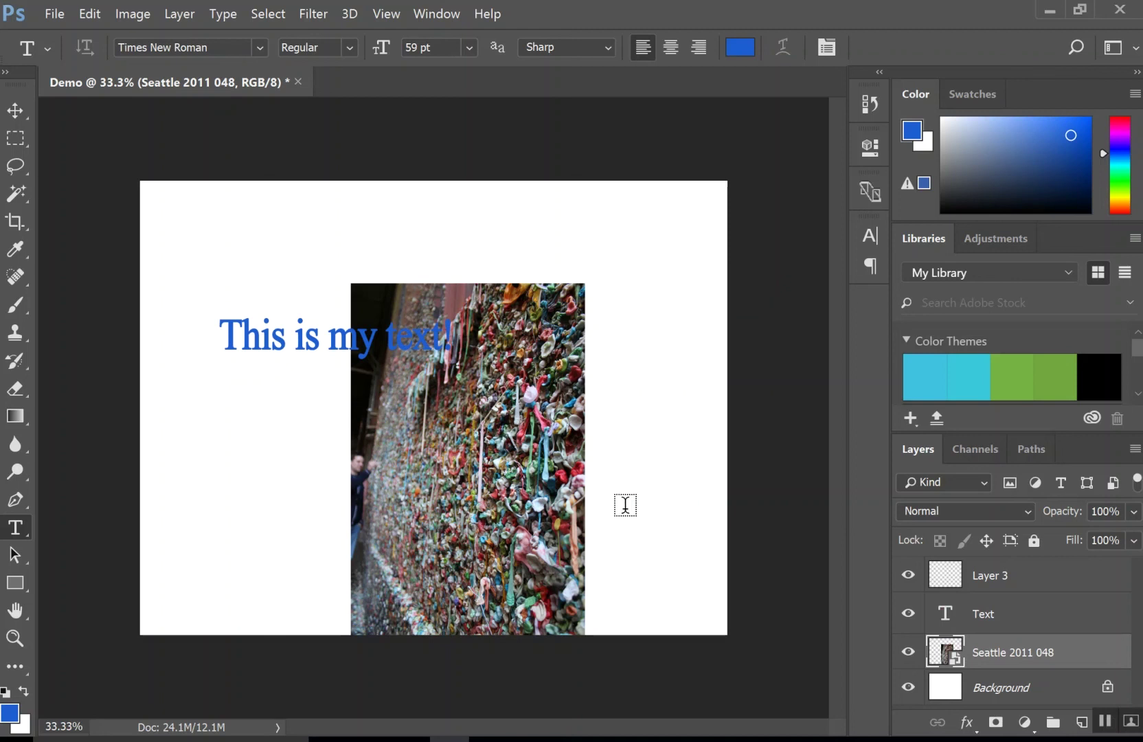
mouse_move(998, 668)
left_mouse_down()
mouse_move(978, 599)
mouse_move(994, 659)
left_mouse_up()
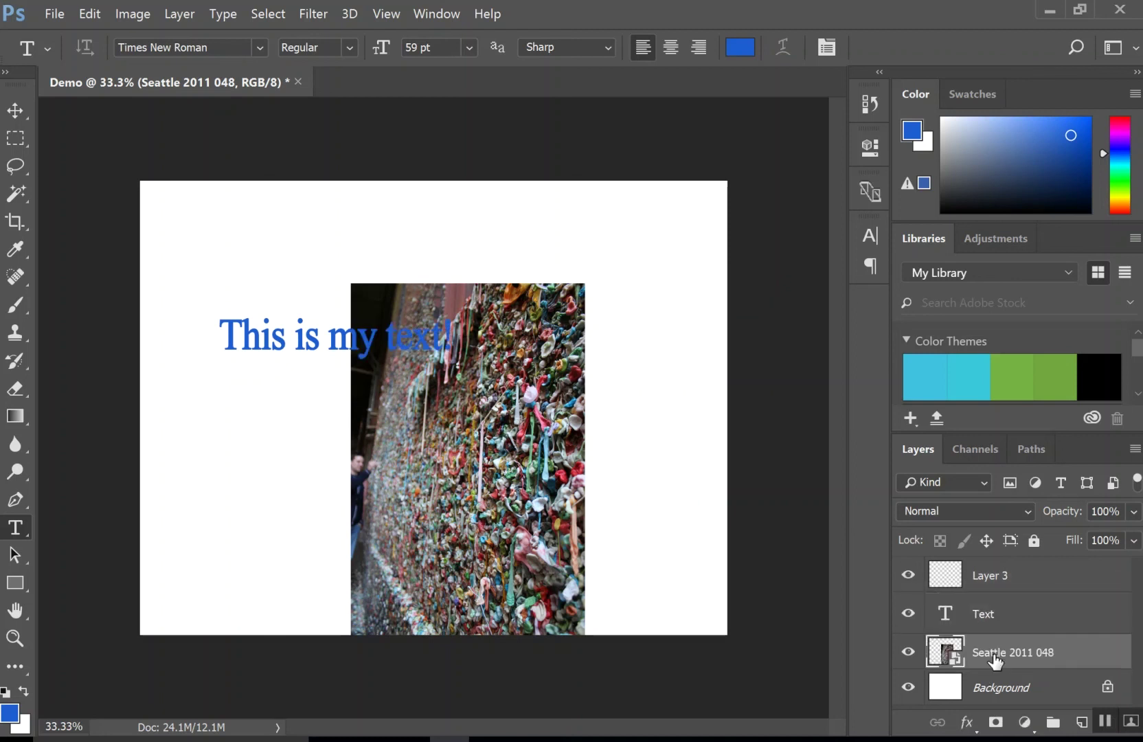
With the Move tool, shift the text line up-left and the photo up-right.
left_click(15, 119)
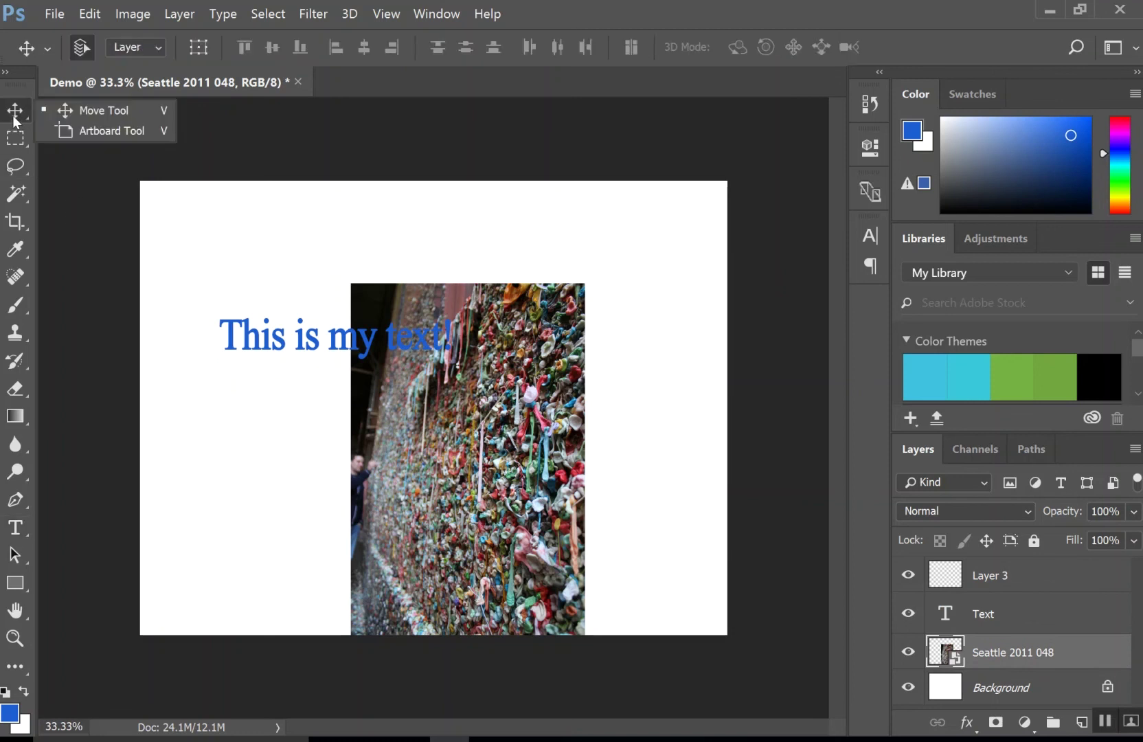
left_click(93, 114)
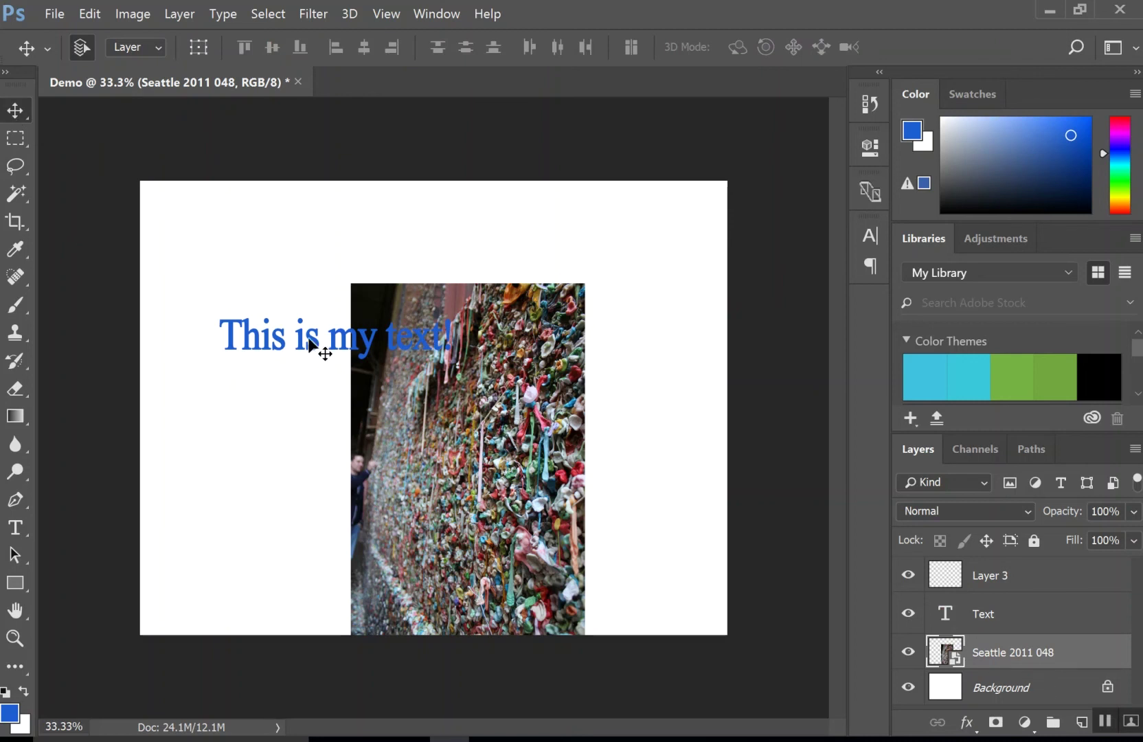
left_click_drag(330, 381, 460, 356)
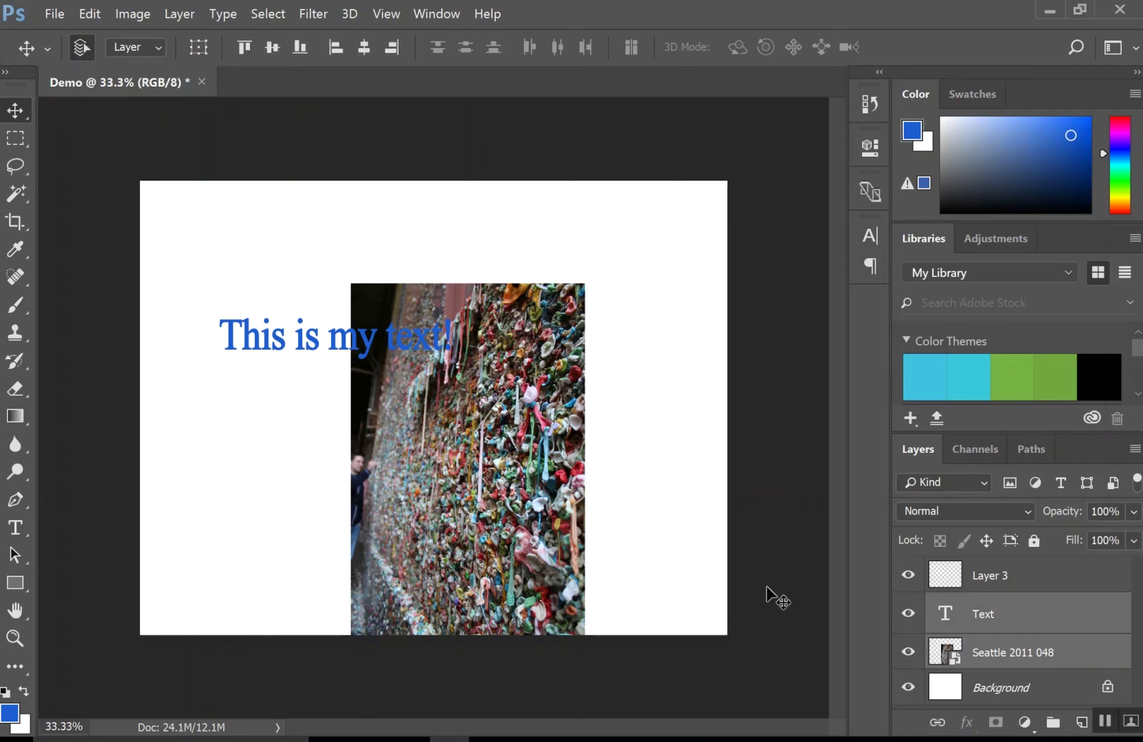
left_click(1018, 668)
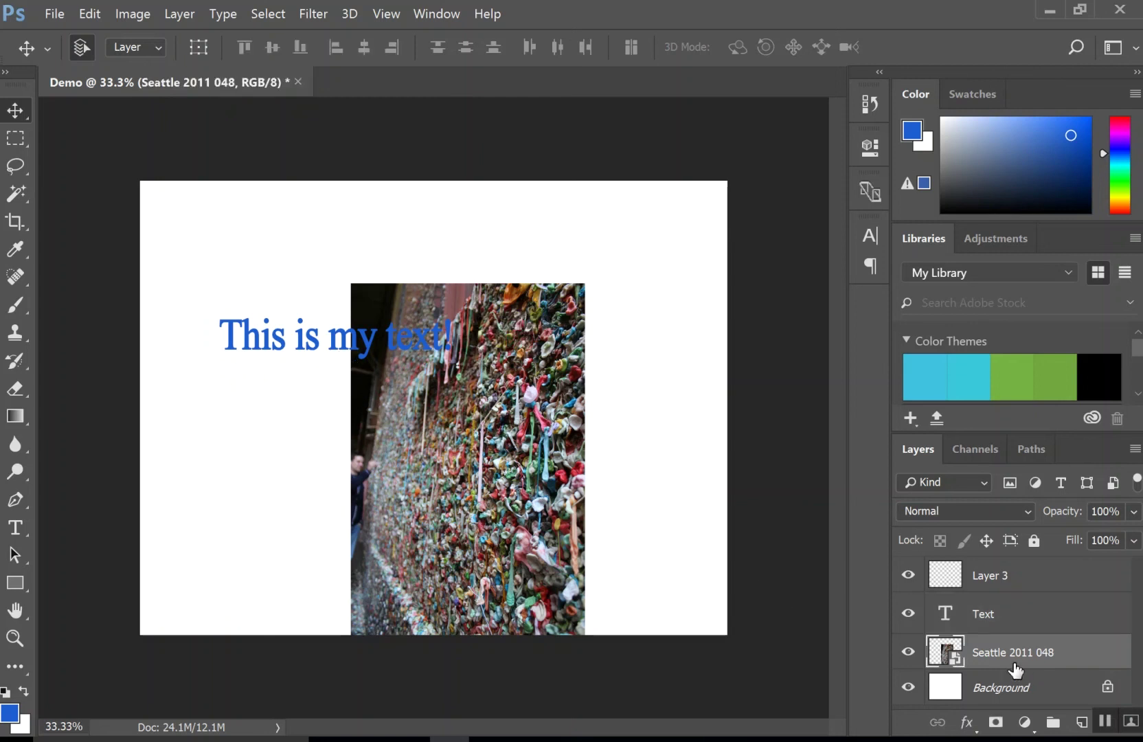
left_click(989, 623)
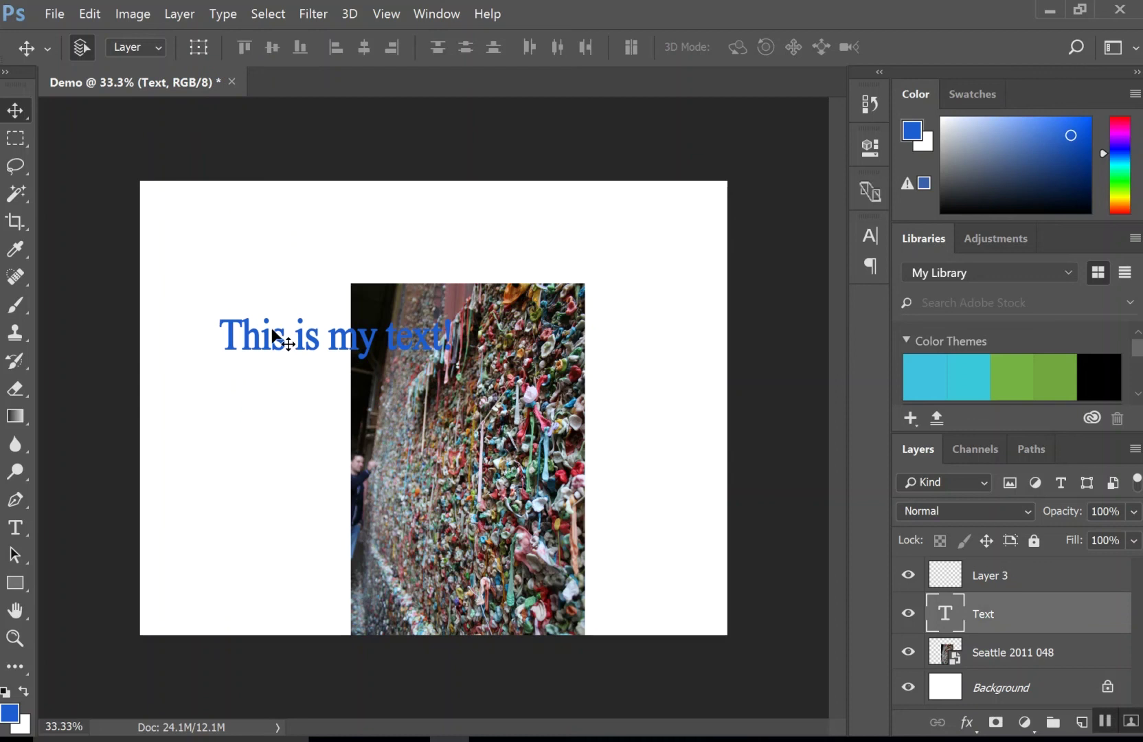
left_click_drag(274, 338, 240, 279)
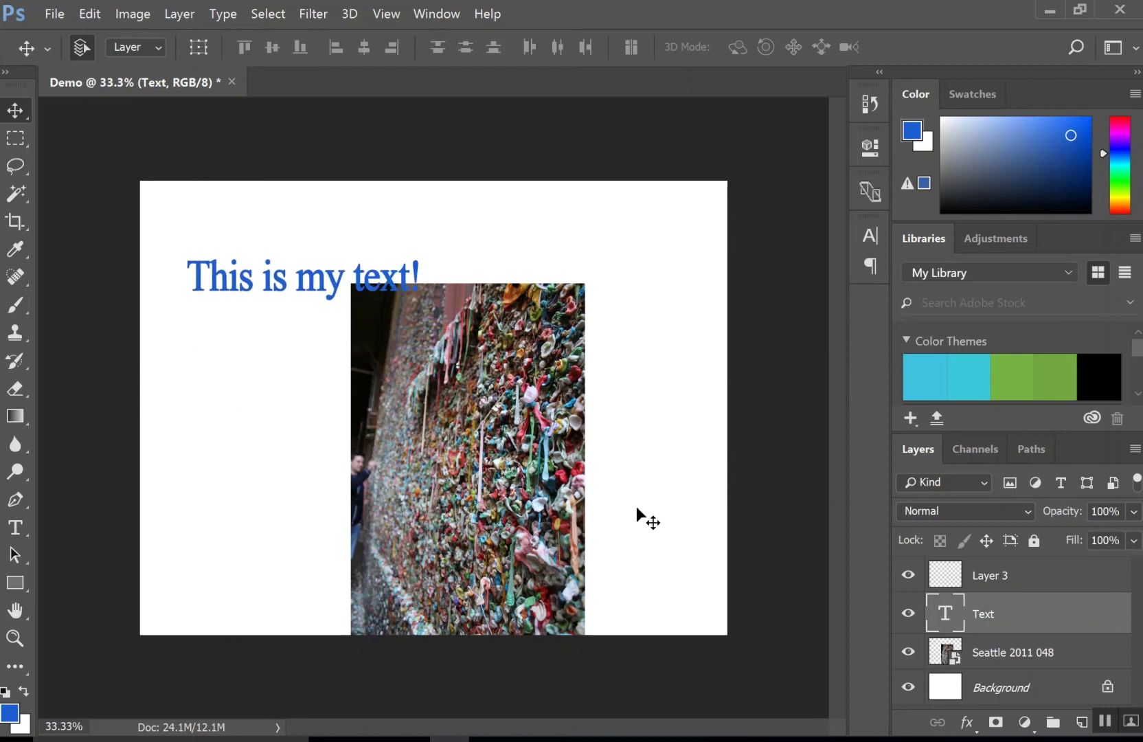
left_click(997, 655)
left_click_drag(497, 454, 512, 430)
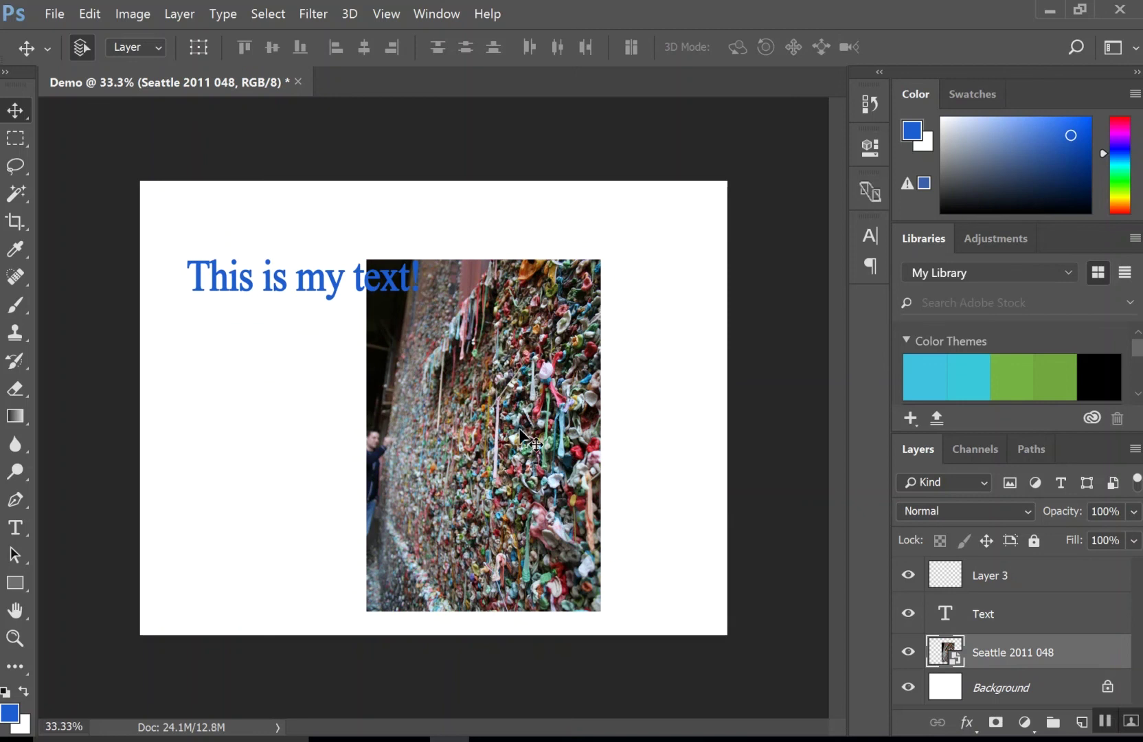
Nudge the gum-wall photo slightly right, then close the Edit menu without applying anything.
left_click_drag(520, 432, 532, 427)
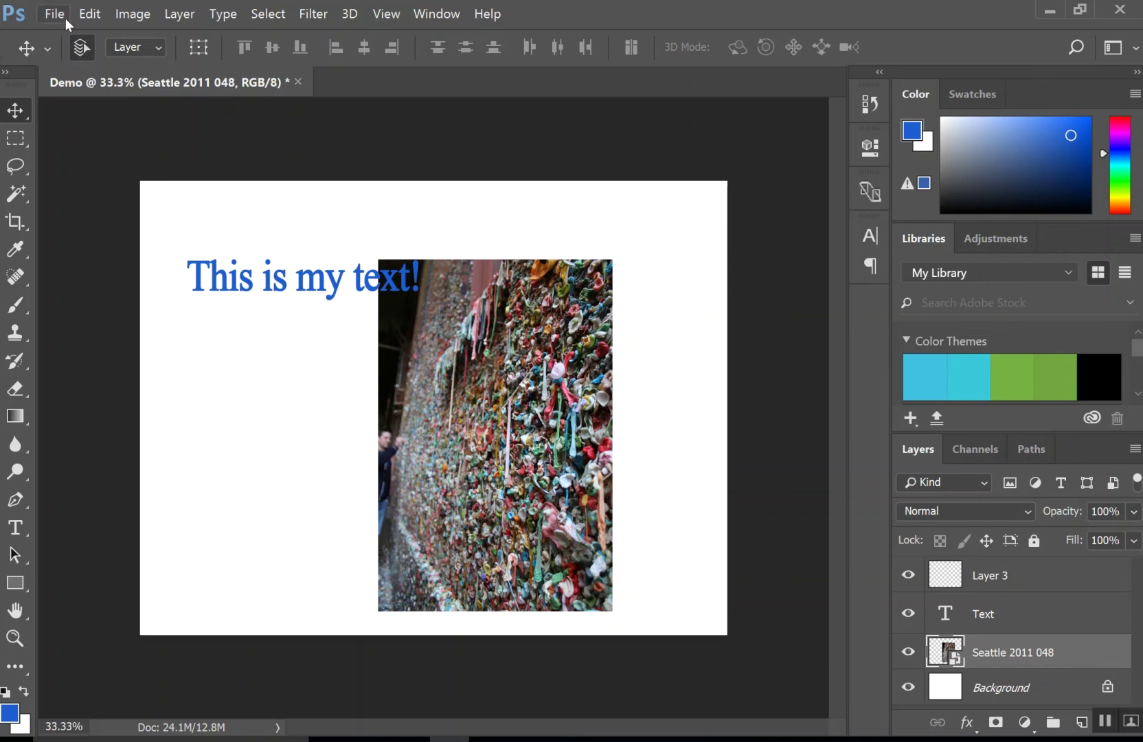
left_click(87, 15)
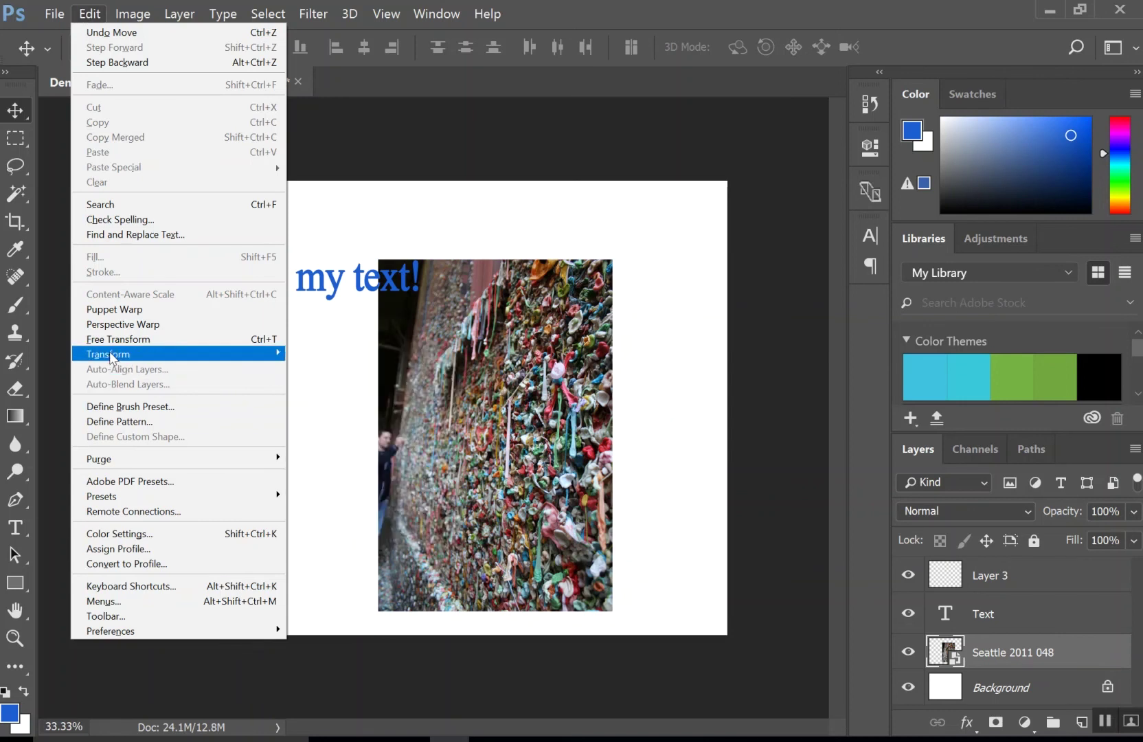
key("Escape")
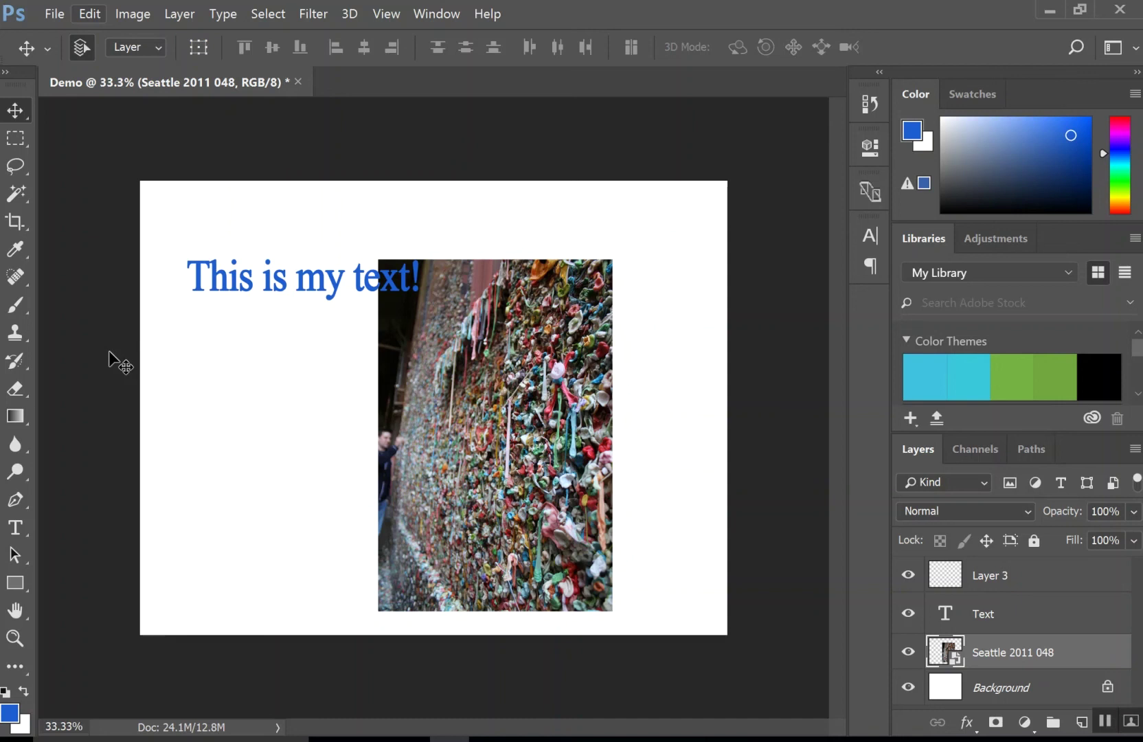
Free-transform the photo larger toward the top-right and commit the new size.
key("ctrl+t")
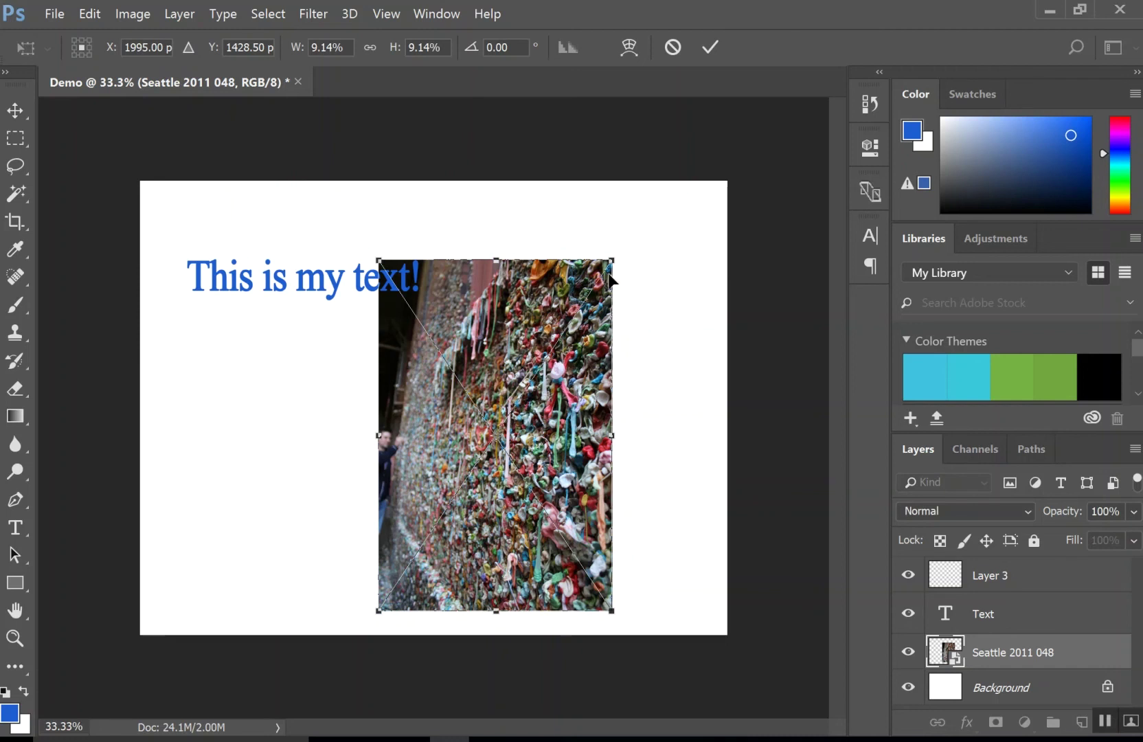
left_click_drag(614, 256, 657, 196)
key("Return")
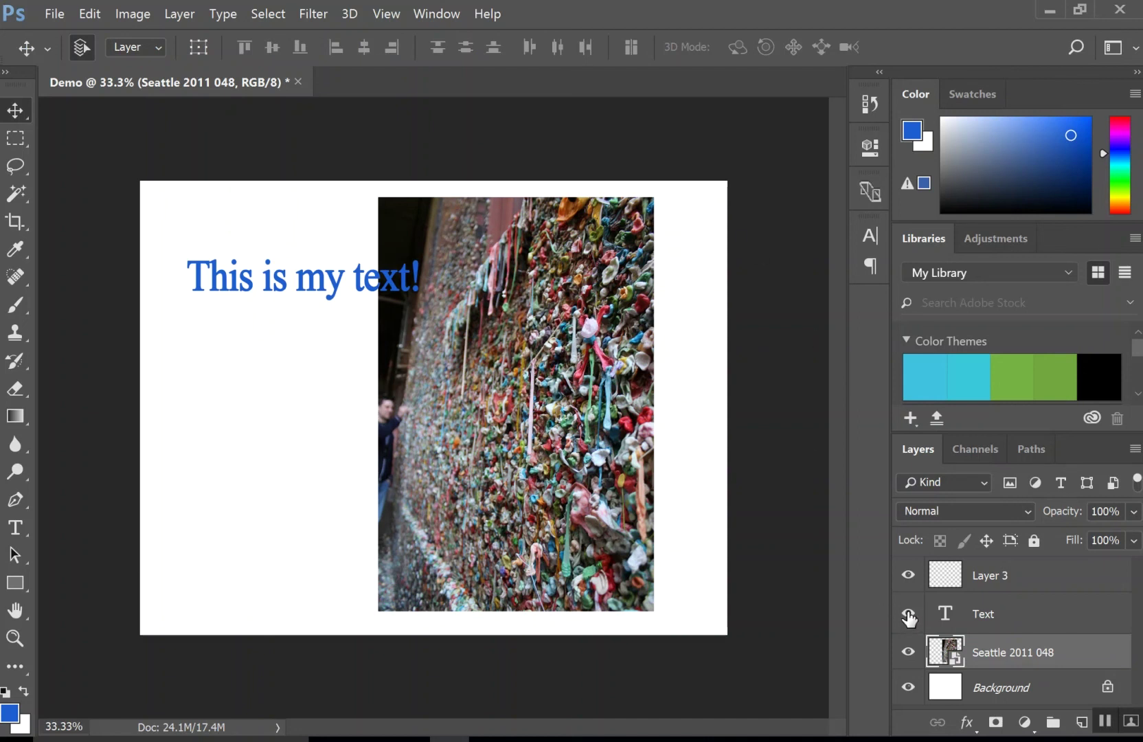
Hide the Text, Seattle 2011 048 and Background layers, then show Text and Seattle 2011 048 again.
left_click(908, 615)
left_click(908, 655)
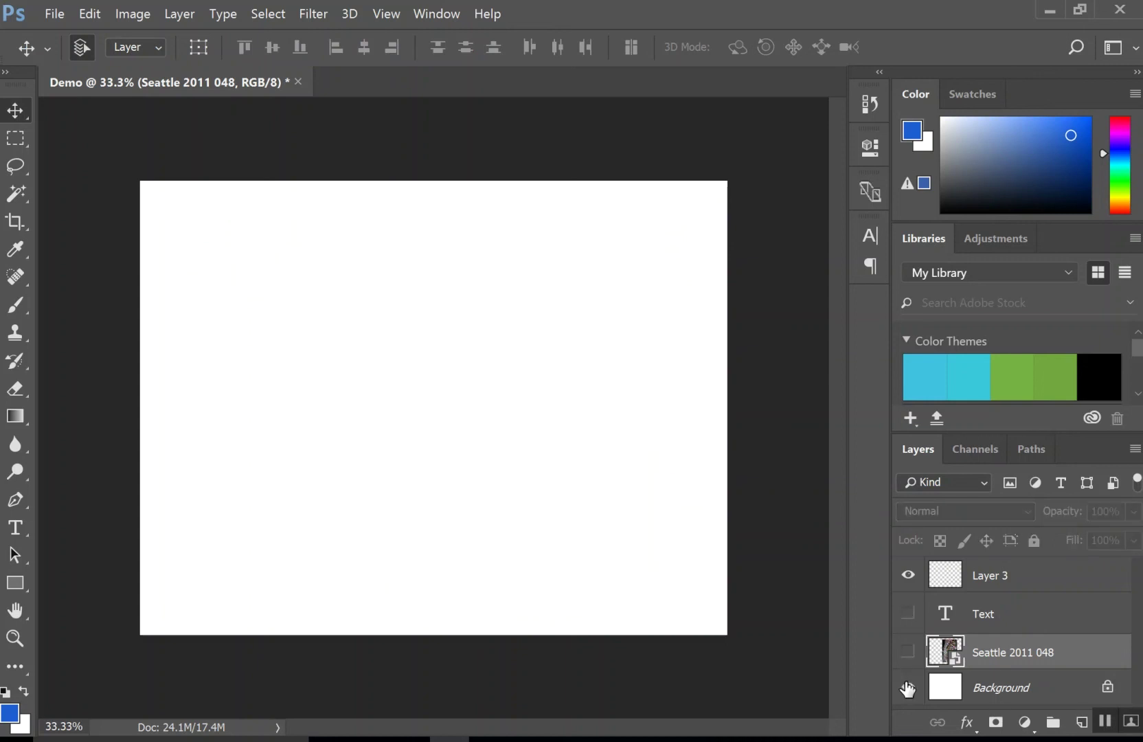
left_click(908, 688)
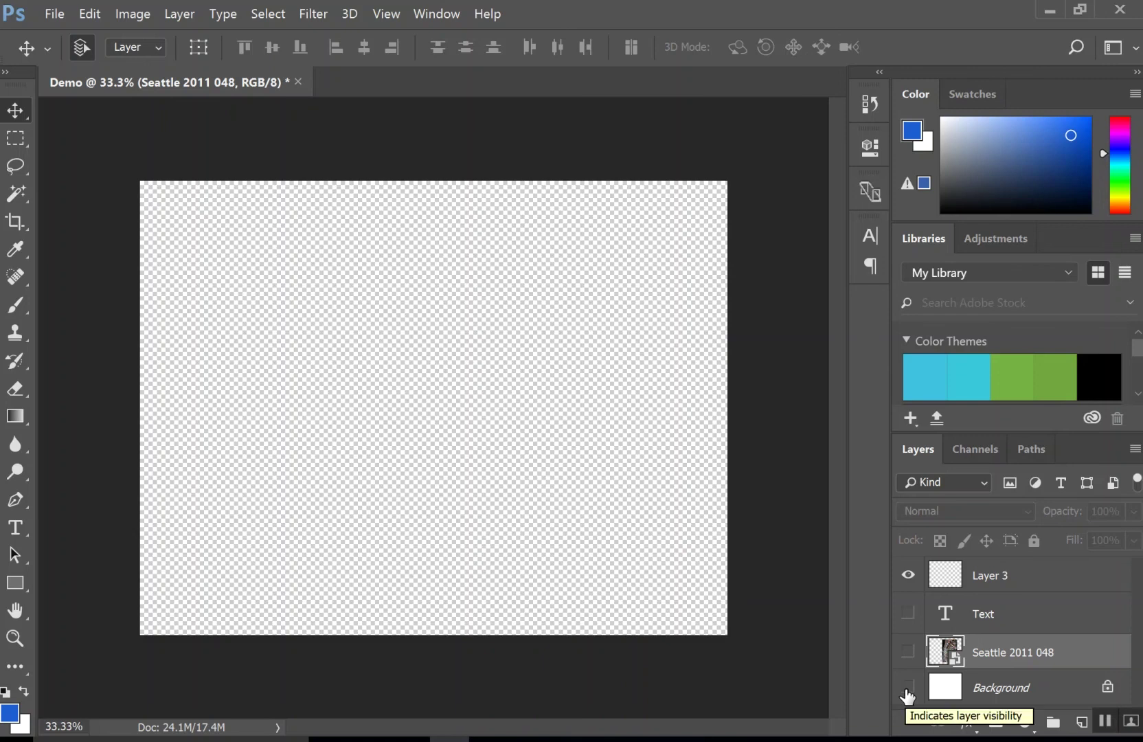
left_click(908, 613)
left_click(908, 652)
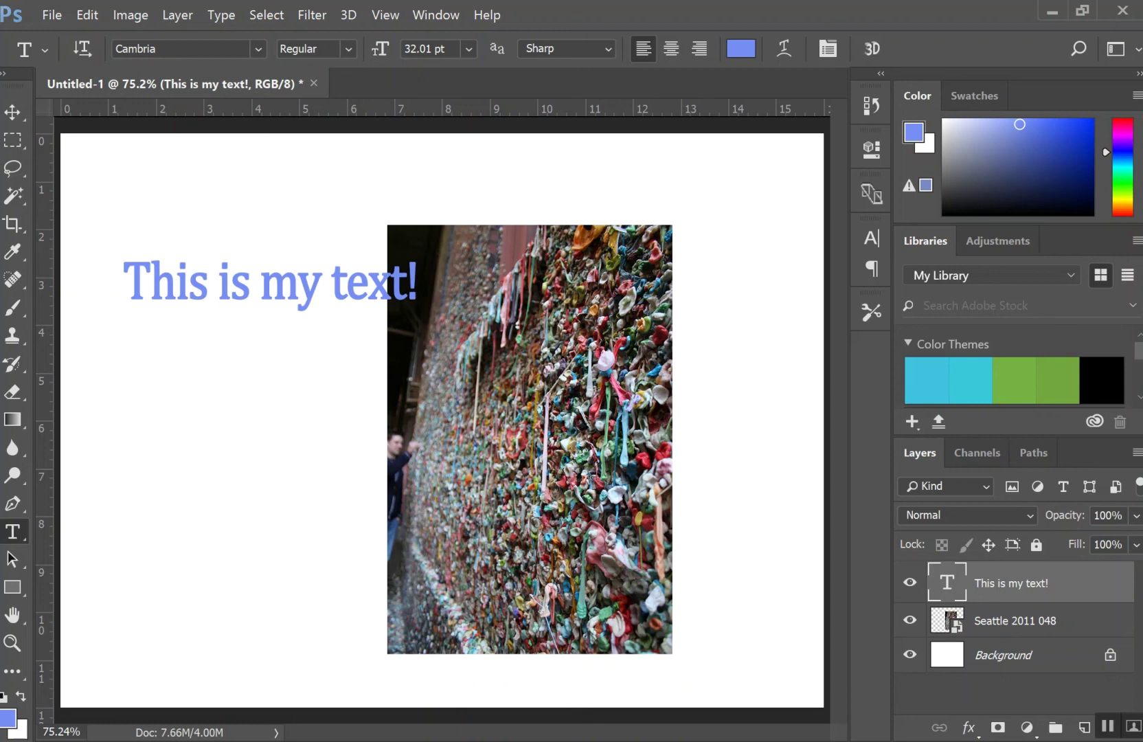
Zoom in, out and back in on Untitled-1, then fit the whole document with Ctrl+0.
key("ctrl+plus")
key("ctrl+plus")
key("ctrl+plus")
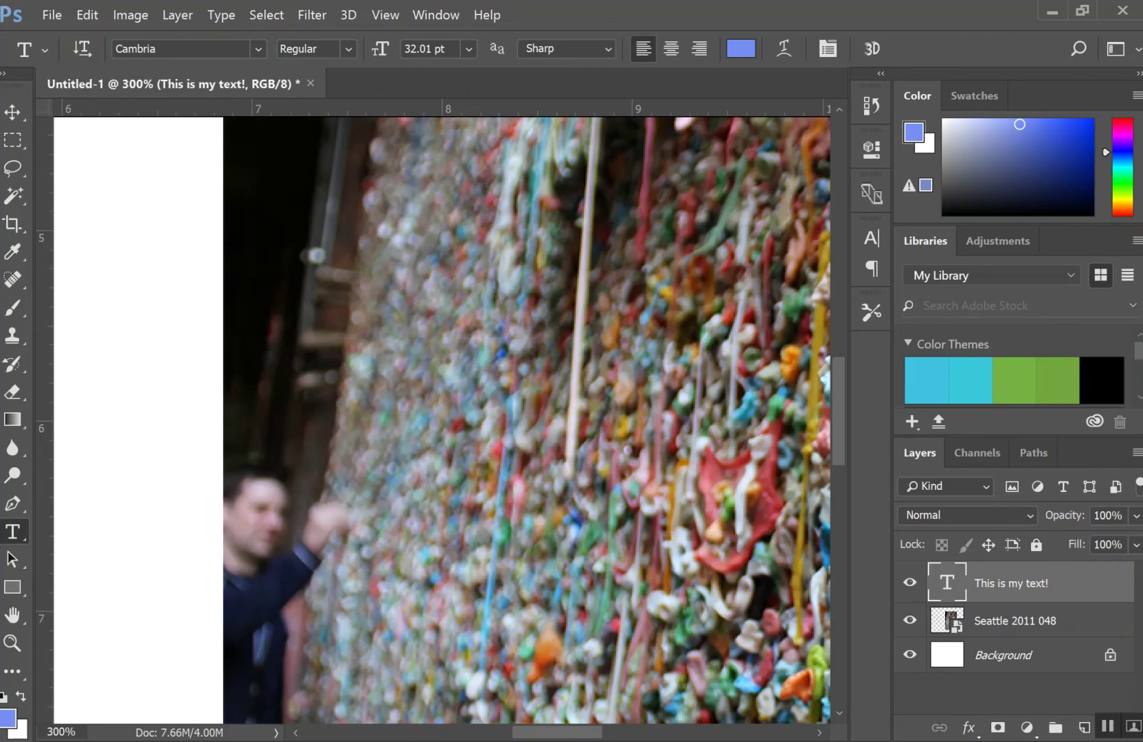
key("ctrl+minus")
key("ctrl+minus")
key("ctrl+minus")
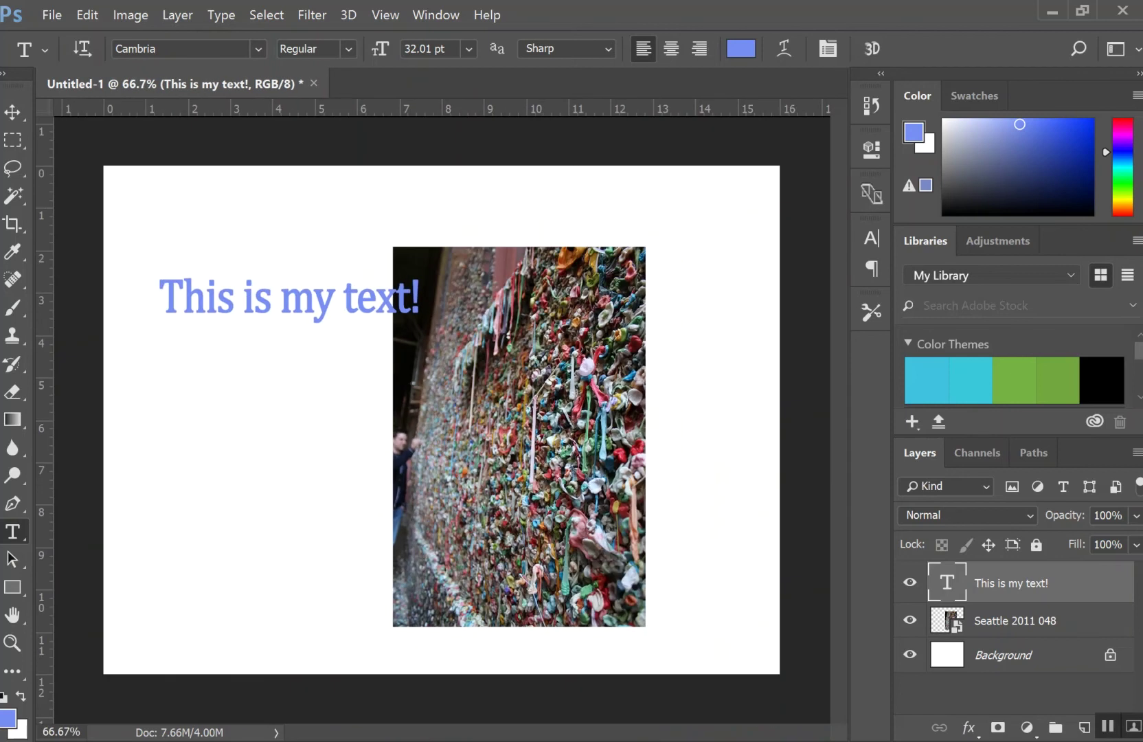
key("ctrl+plus")
key("ctrl+plus")
key("ctrl+plus")
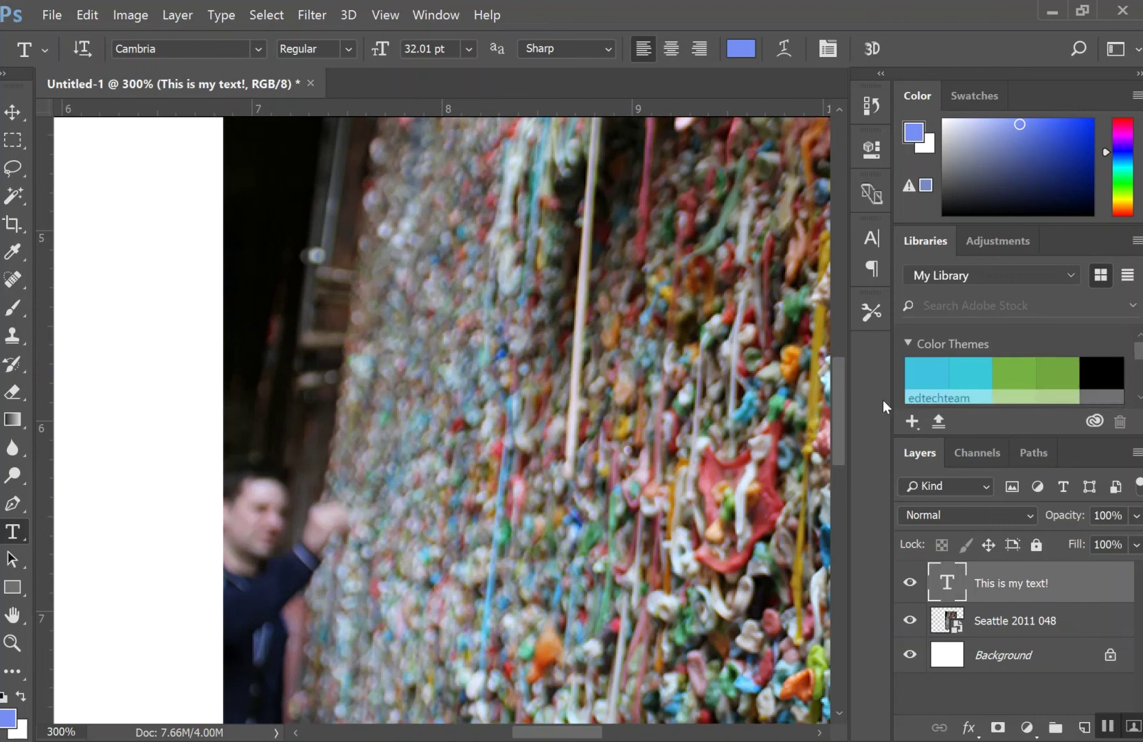
left_click_drag(560, 732, 614, 732)
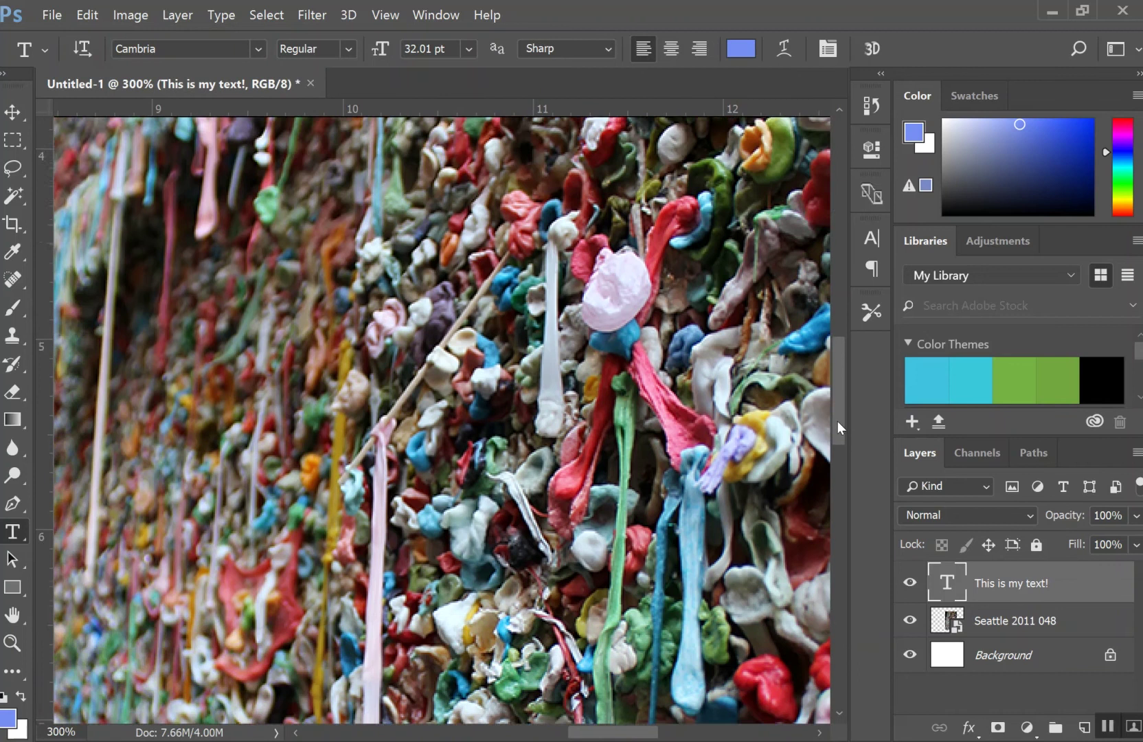
left_click_drag(844, 440, 827, 401)
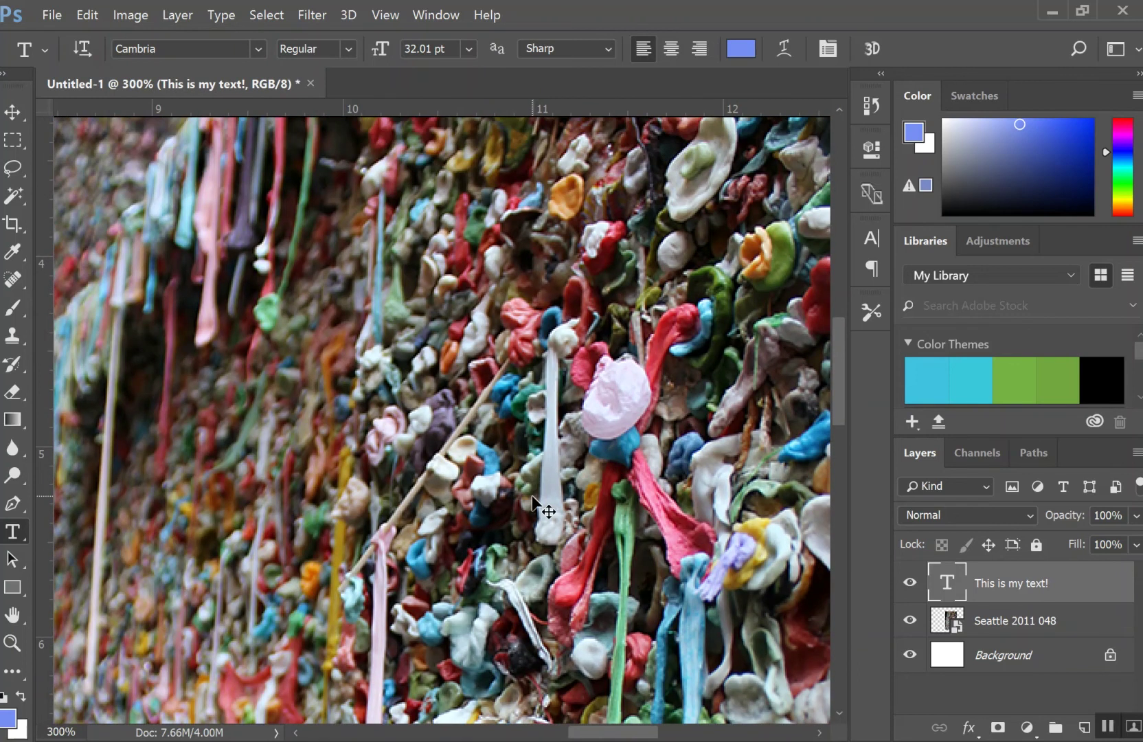
scroll(533, 496, "down", 1)
scroll(533, 497, "down", 2)
scroll(532, 496, "down", 2)
scroll(532, 497, "down", 1)
scroll(533, 502, "down", 1)
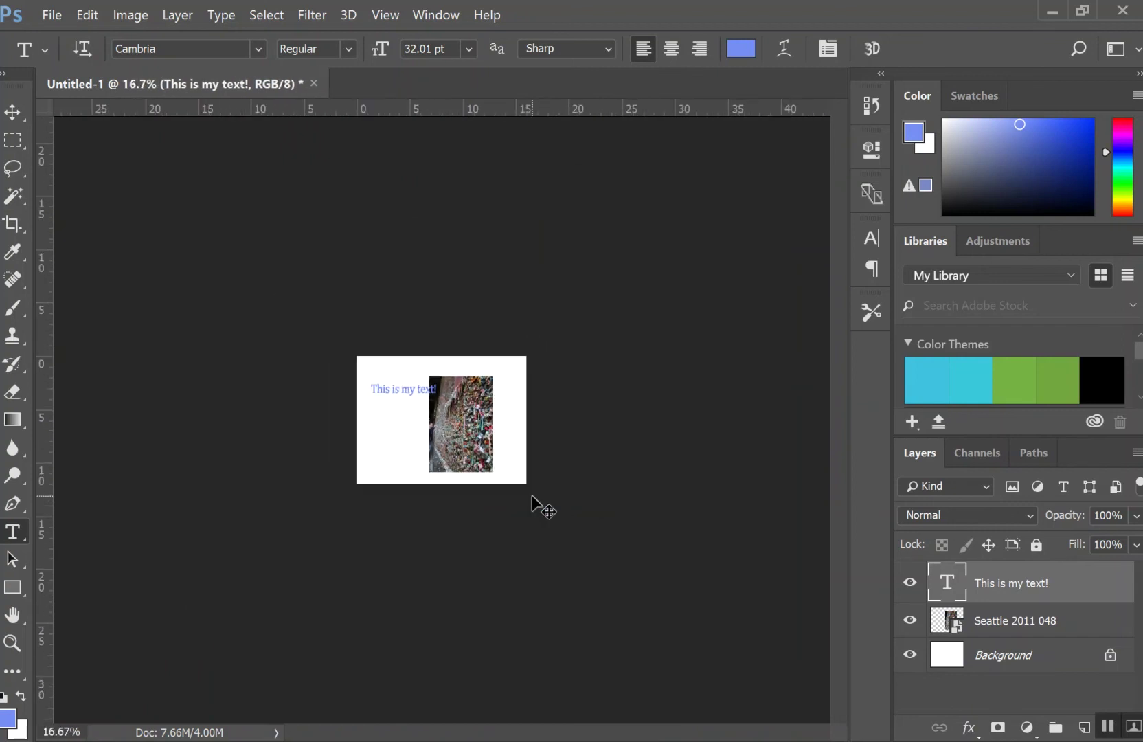
key("ctrl+0")
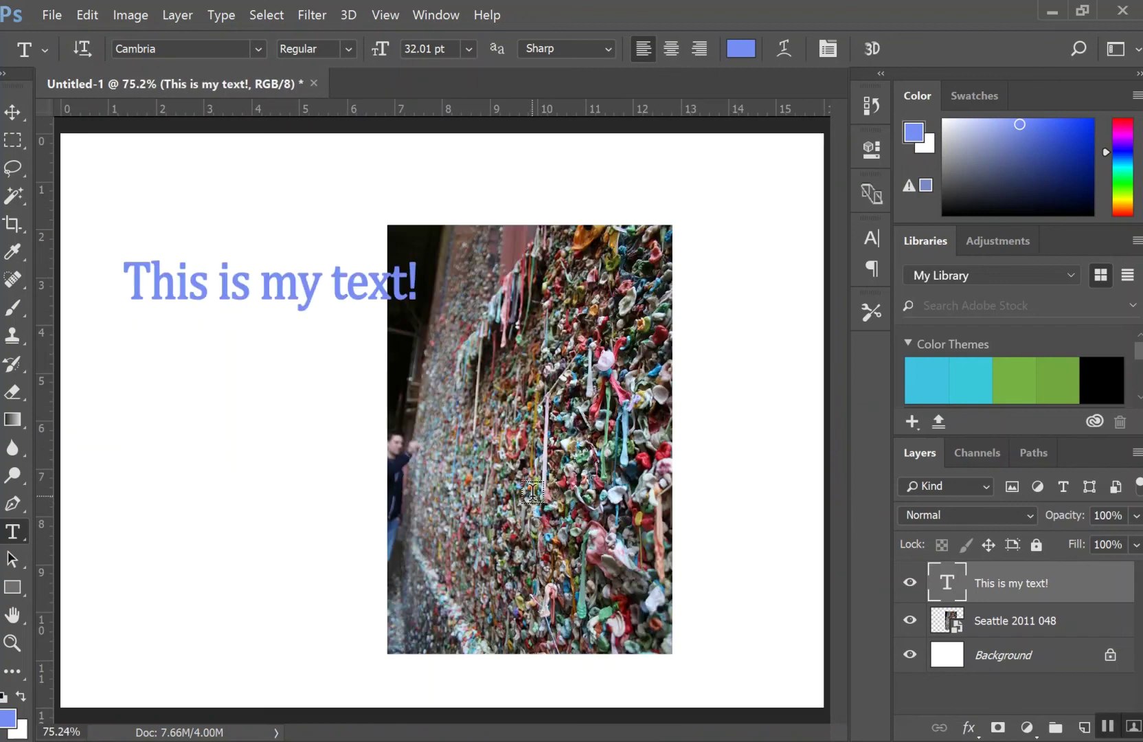